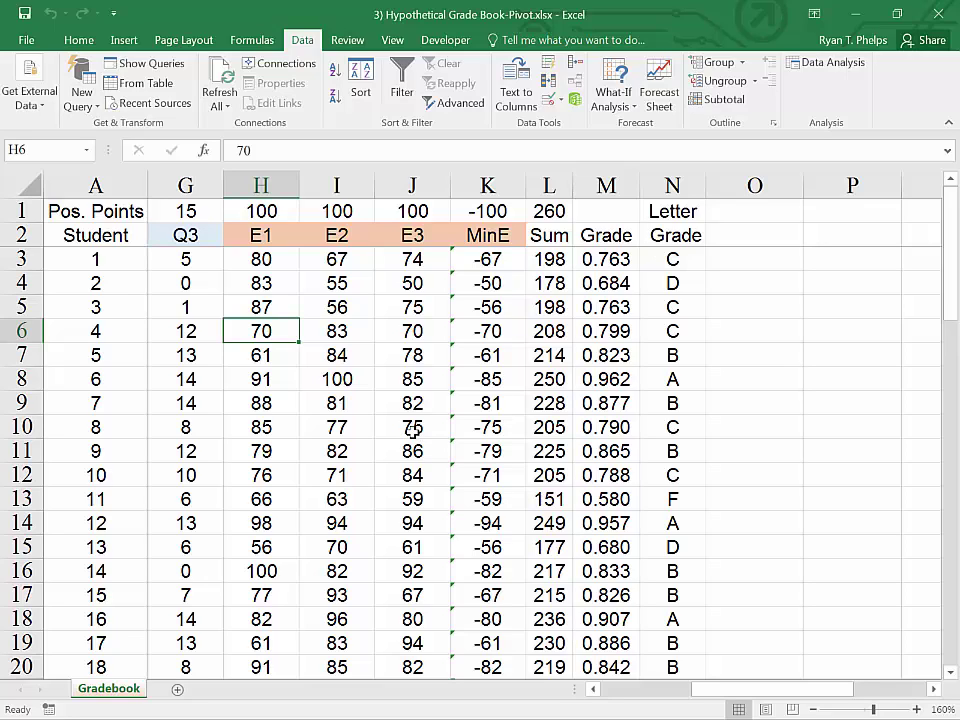
Open the Data Analysis tools and look through the general analyses in the list, such as Correlation and Descriptive Statistics
left_click(411, 429)
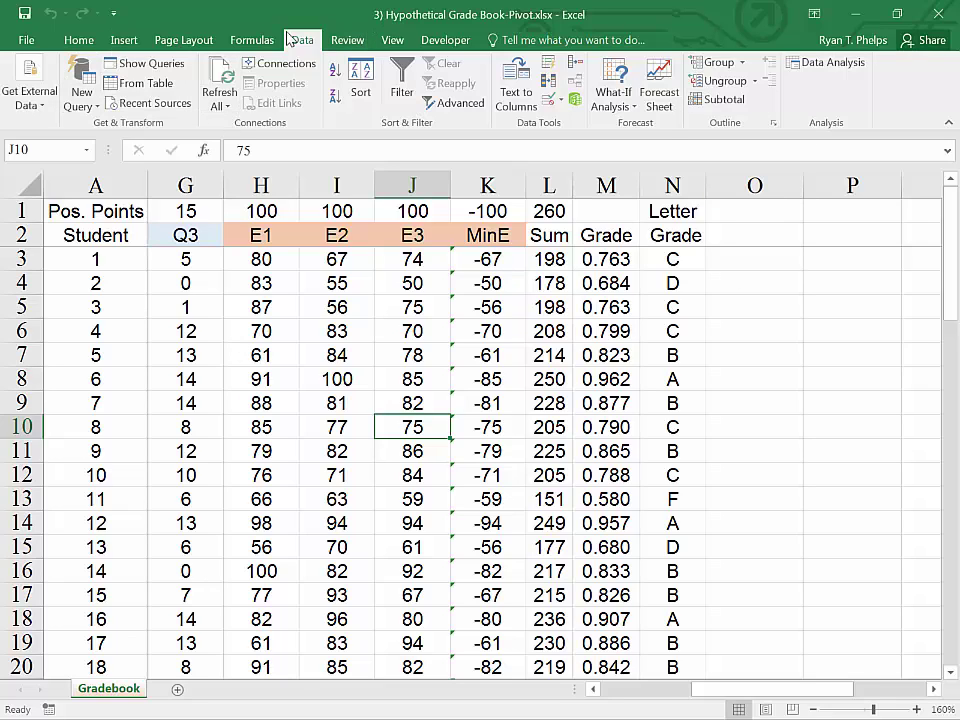
left_click(90, 40)
left_click(303, 45)
left_click(828, 63)
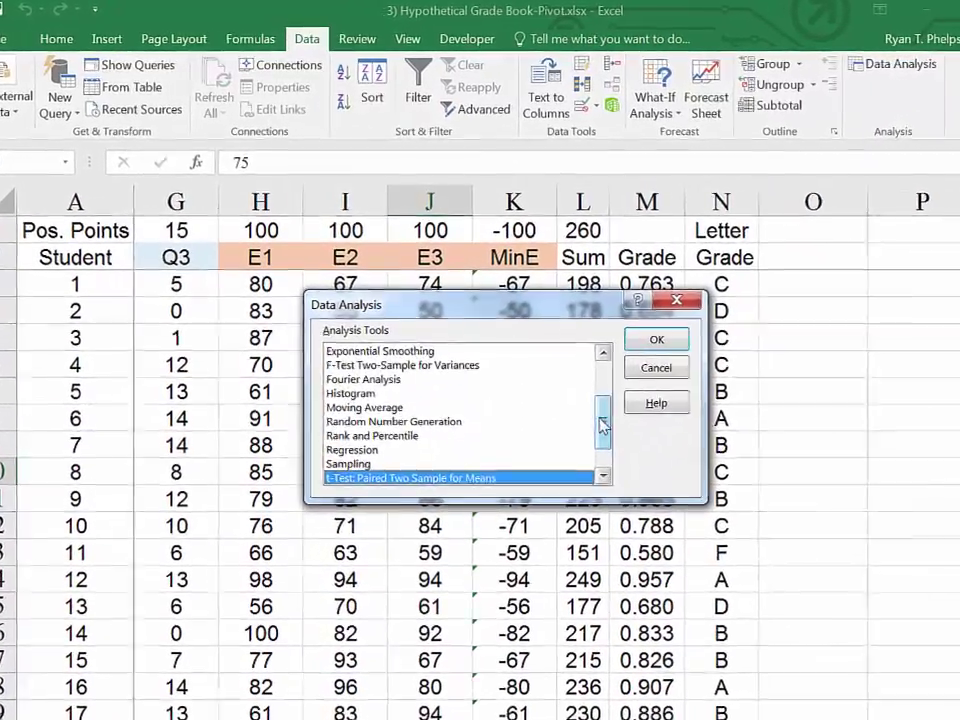
left_click_drag(567, 383, 576, 364)
left_click_drag(612, 398, 610, 434)
mouse_move(645, 476)
left_mouse_down()
mouse_move(650, 524)
mouse_move(646, 468)
left_mouse_up()
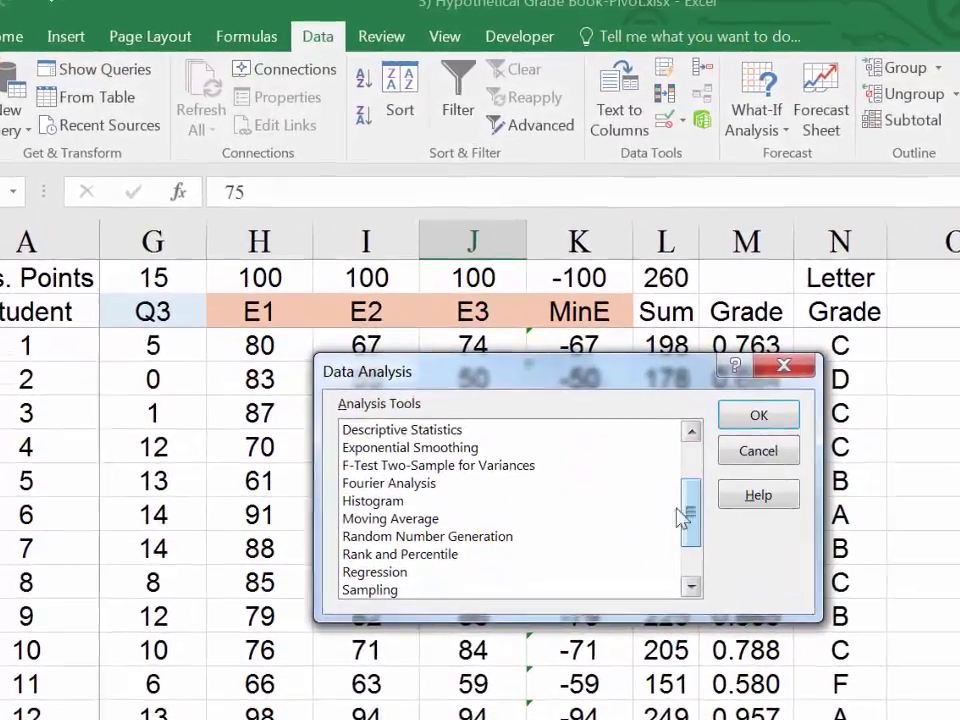
mouse_move(718, 548)
left_mouse_down()
mouse_move(719, 556)
mouse_move(718, 525)
left_mouse_up()
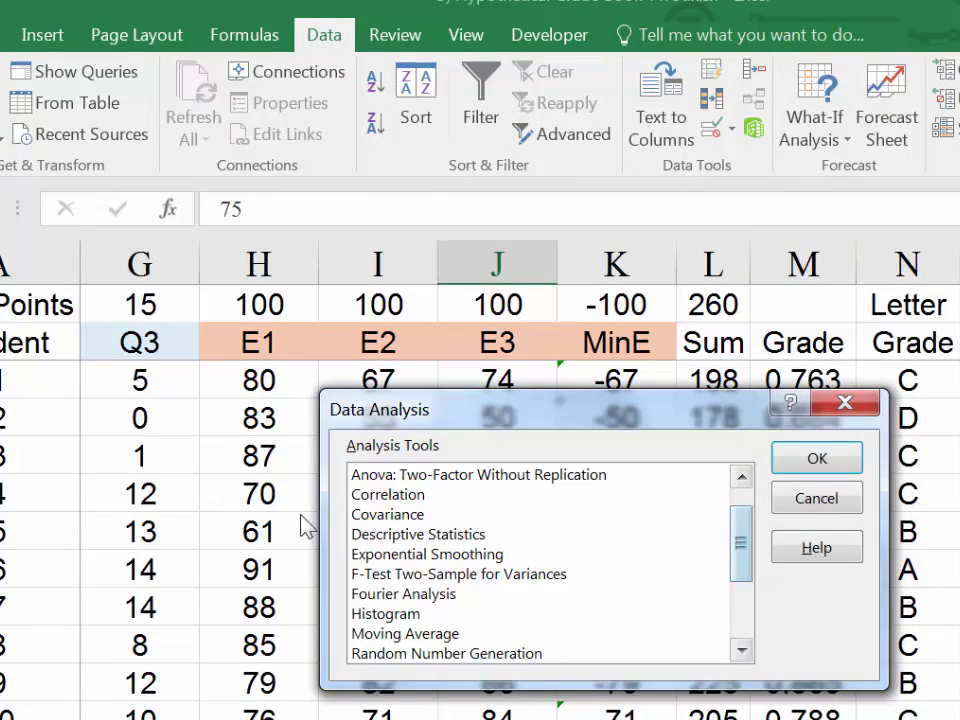
left_click(362, 496)
left_click(376, 537)
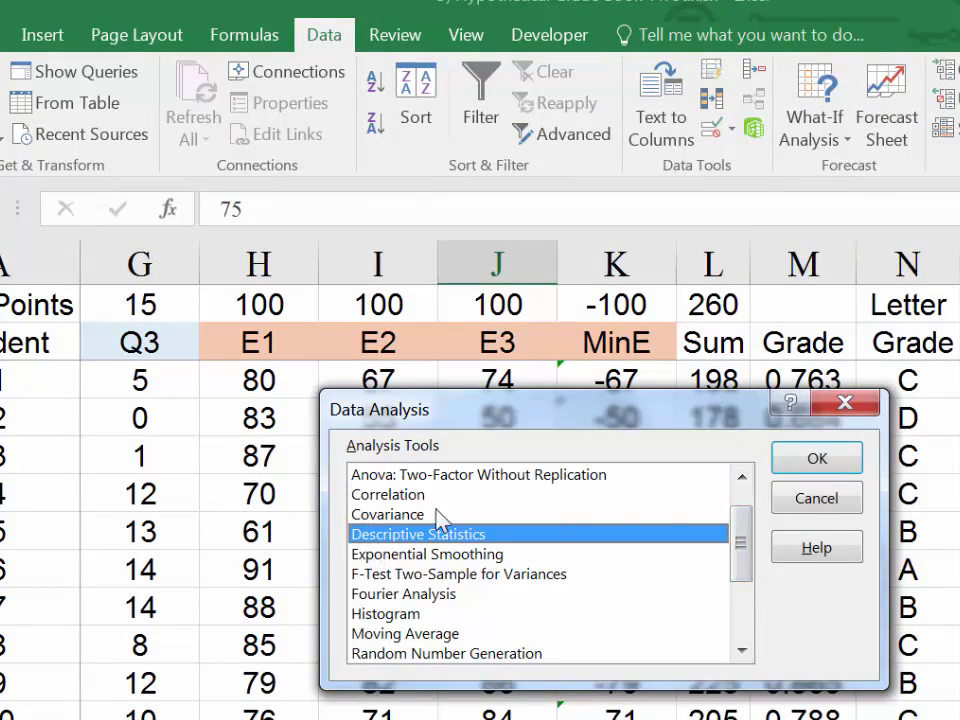
Examine the paired, equal-variance and unequal-variance t-tests and the two-sample z-test, and close the analysis list without running any
left_click_drag(743, 549, 747, 621)
left_click(463, 597)
left_click(466, 633)
left_click(466, 613)
left_click(464, 601)
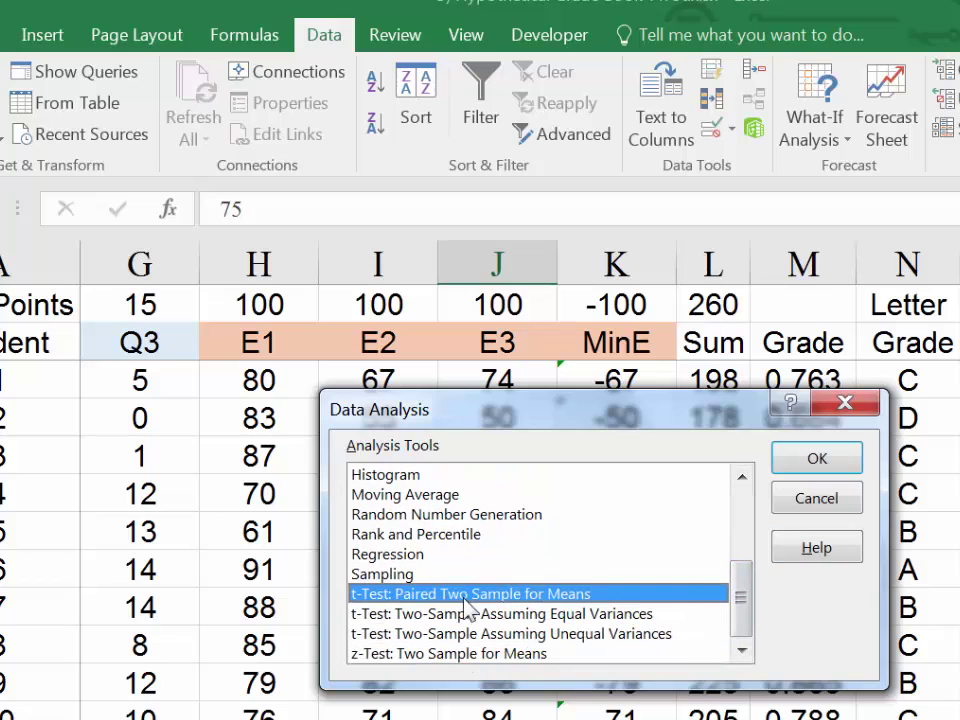
key("Down")
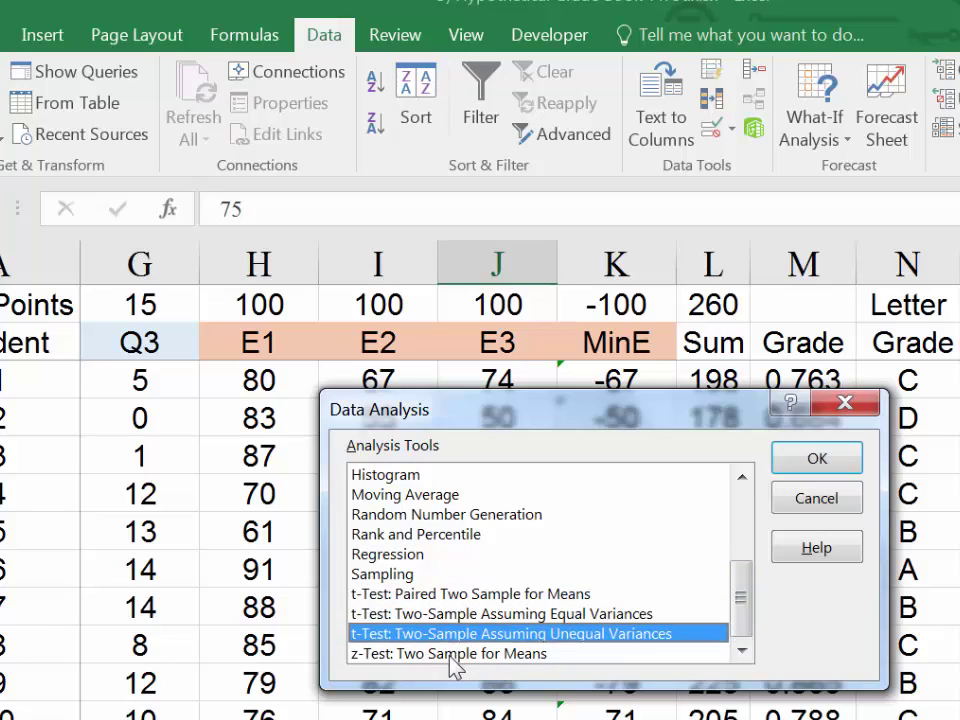
left_click(452, 655)
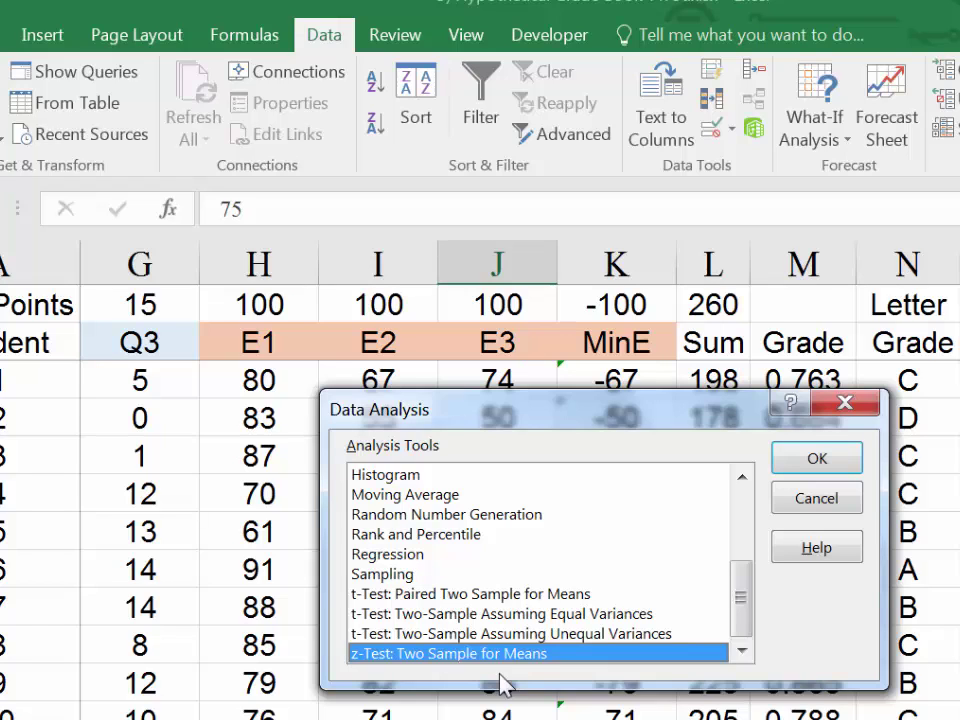
left_click(446, 612)
left_click(452, 600)
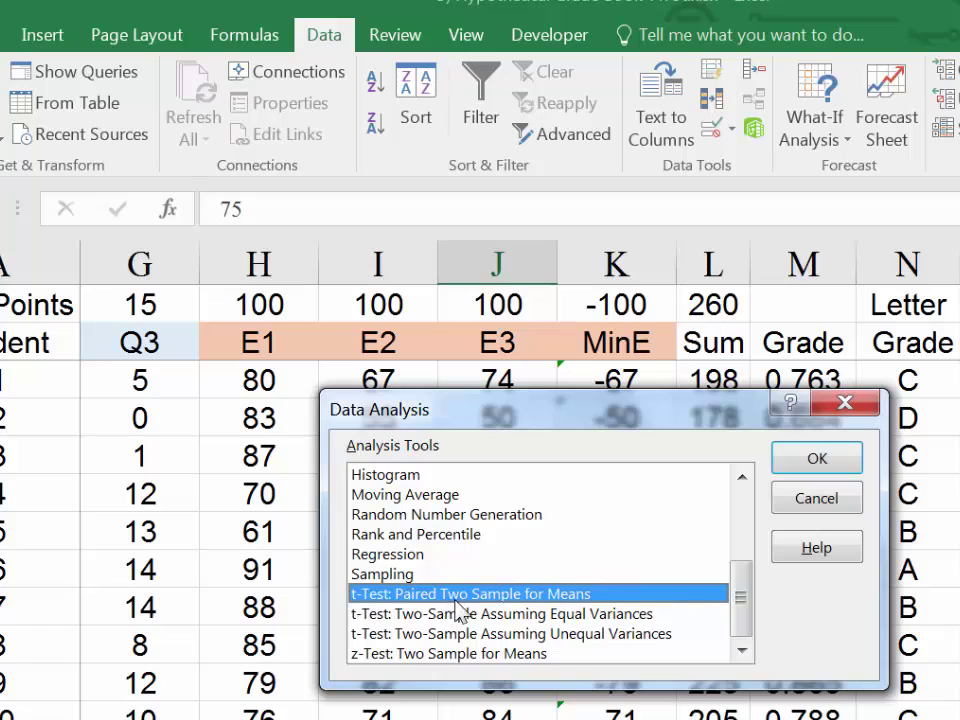
left_click(450, 614)
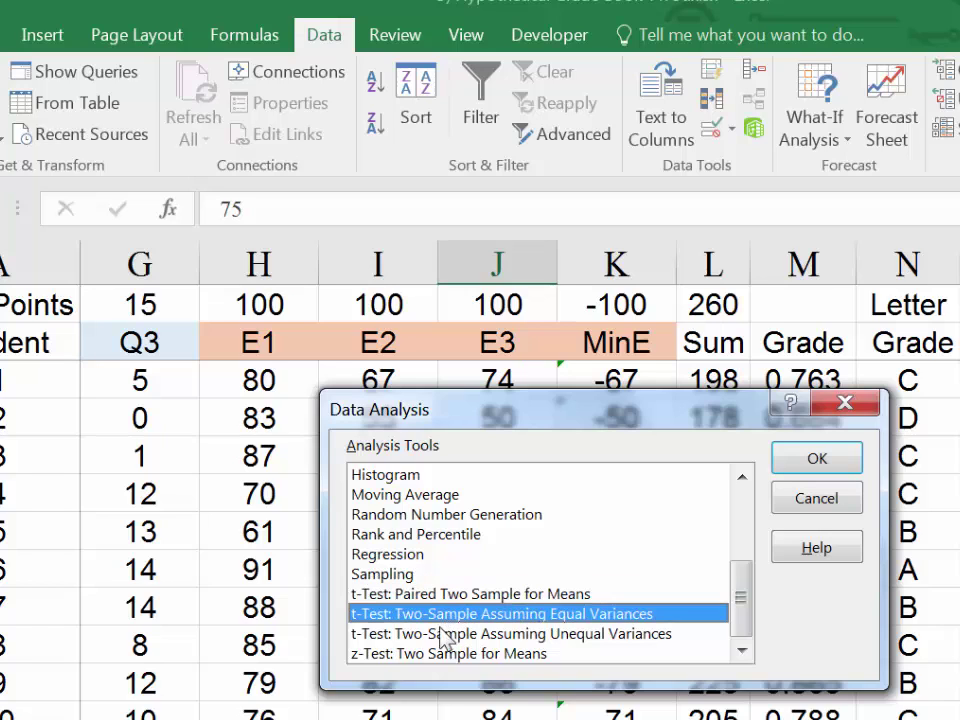
left_click(518, 634)
left_click(512, 616)
left_click(515, 634)
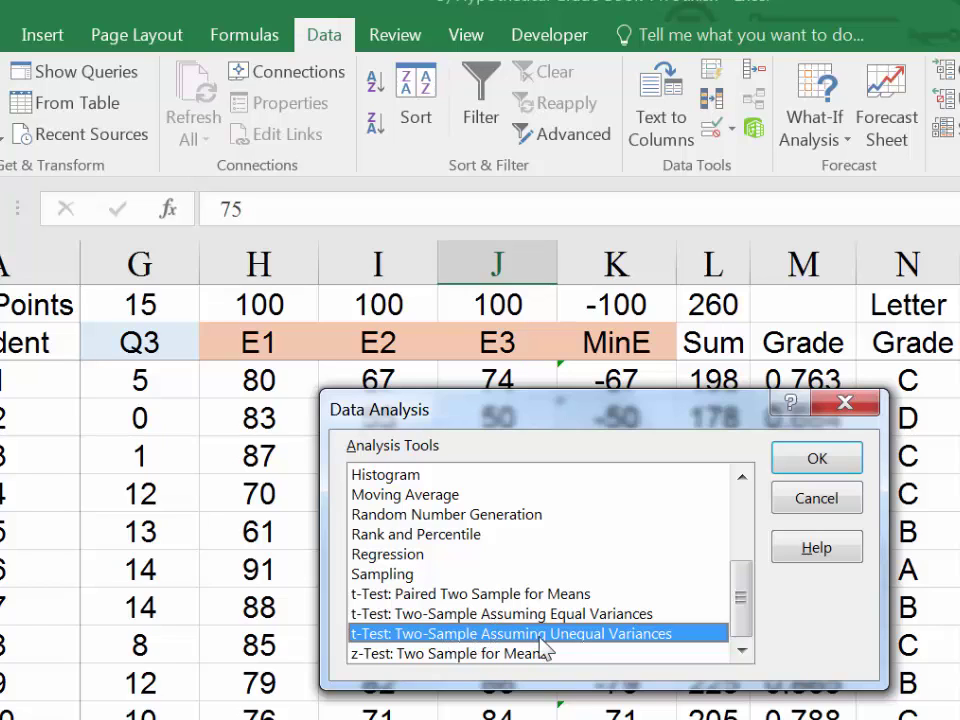
left_click(517, 654)
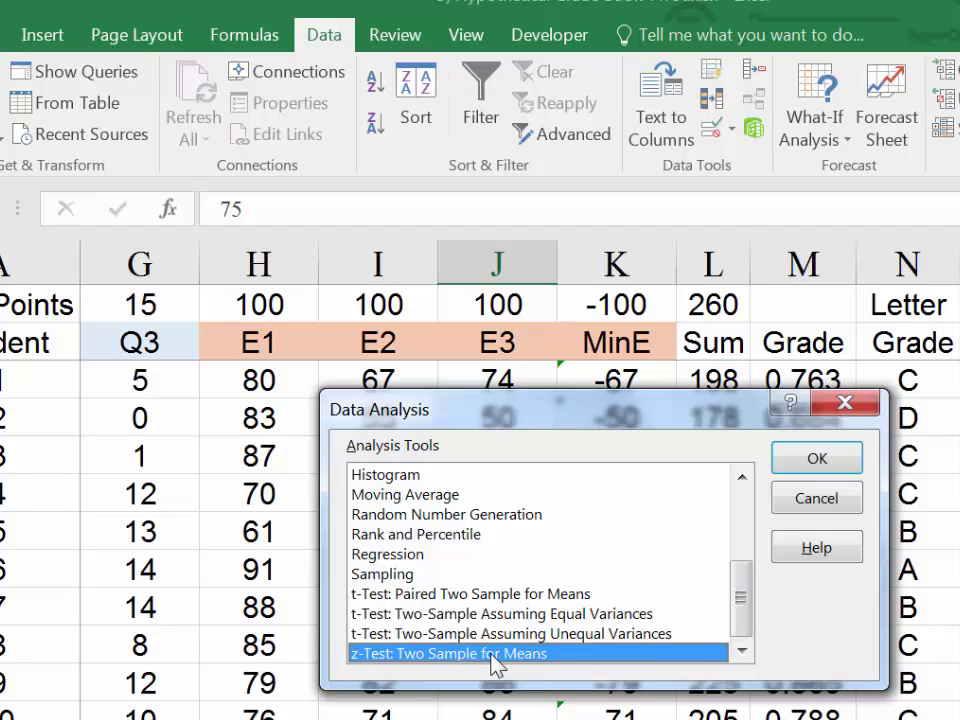
left_click(497, 595)
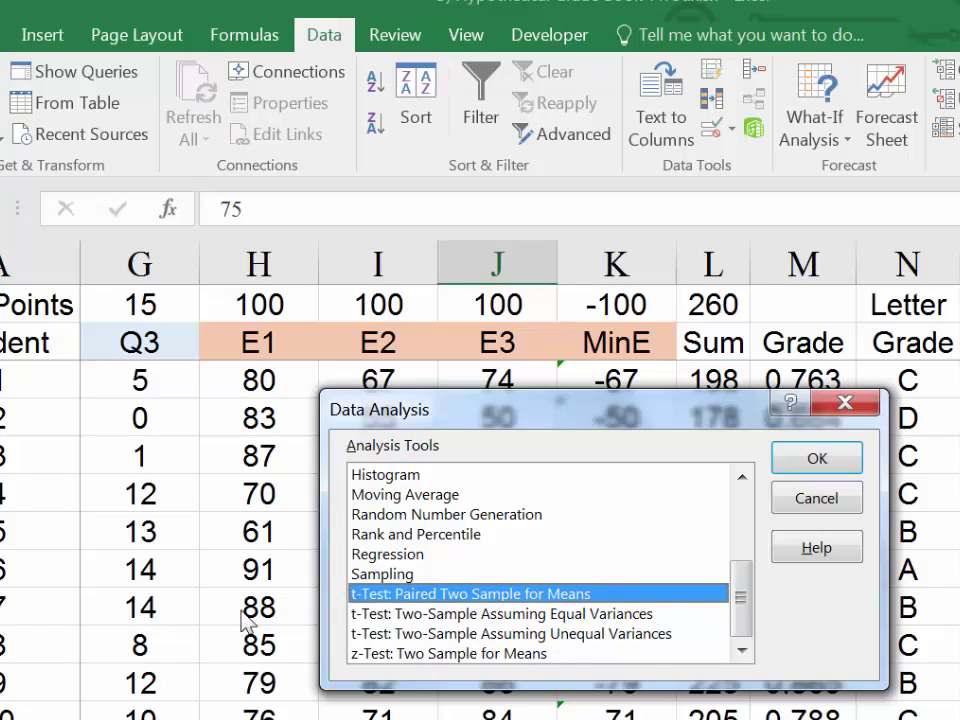
left_click(497, 613)
left_click(497, 633)
left_click(497, 653)
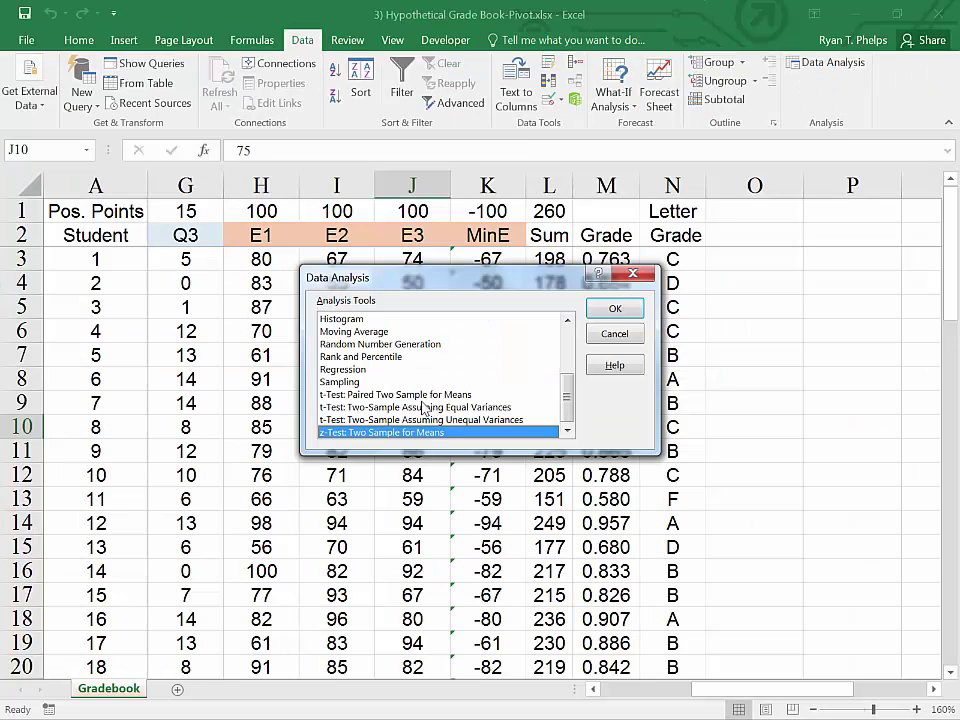
left_click(520, 594)
left_click(520, 613)
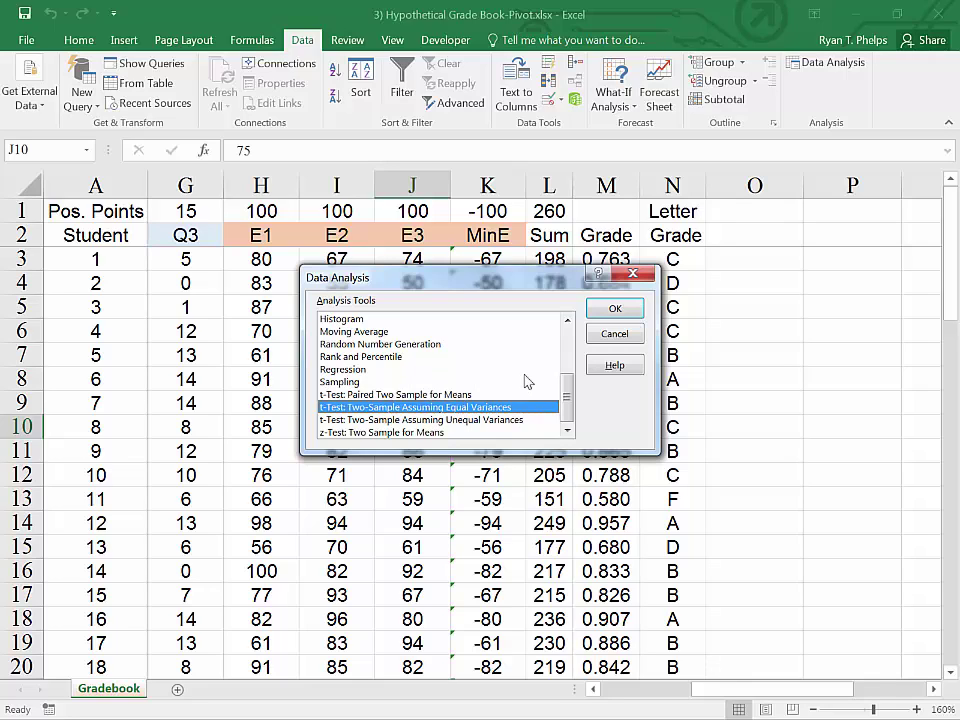
left_click(615, 334)
Examine the Student column and the E1 and E3 exam columns in the gradebook as paired scores
left_click(457, 364)
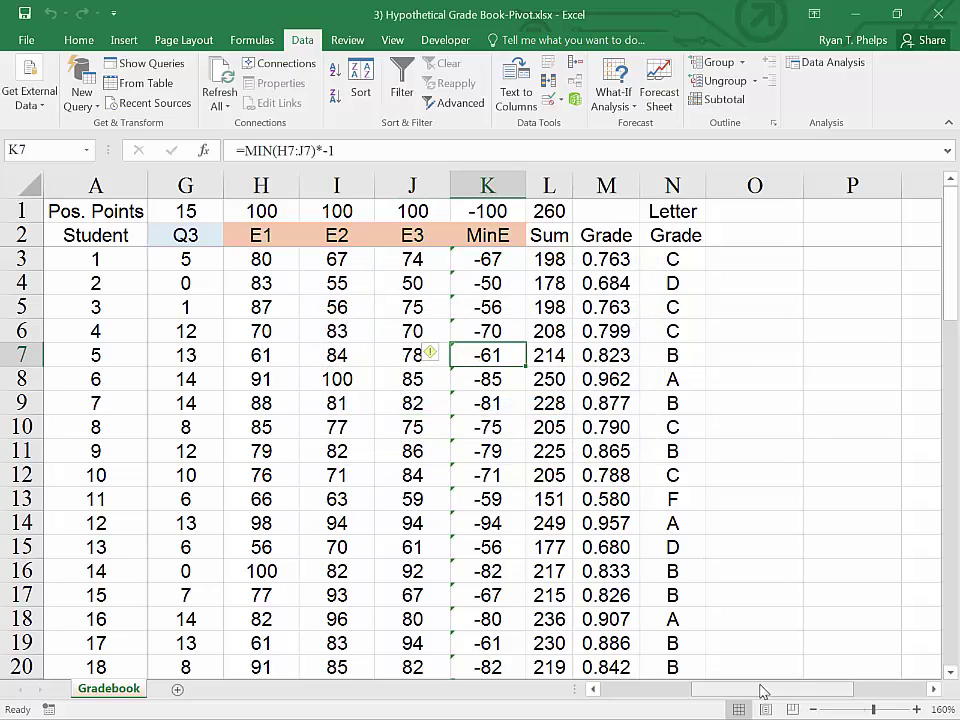
left_click_drag(743, 690, 716, 698)
left_click(548, 330)
left_click(478, 228)
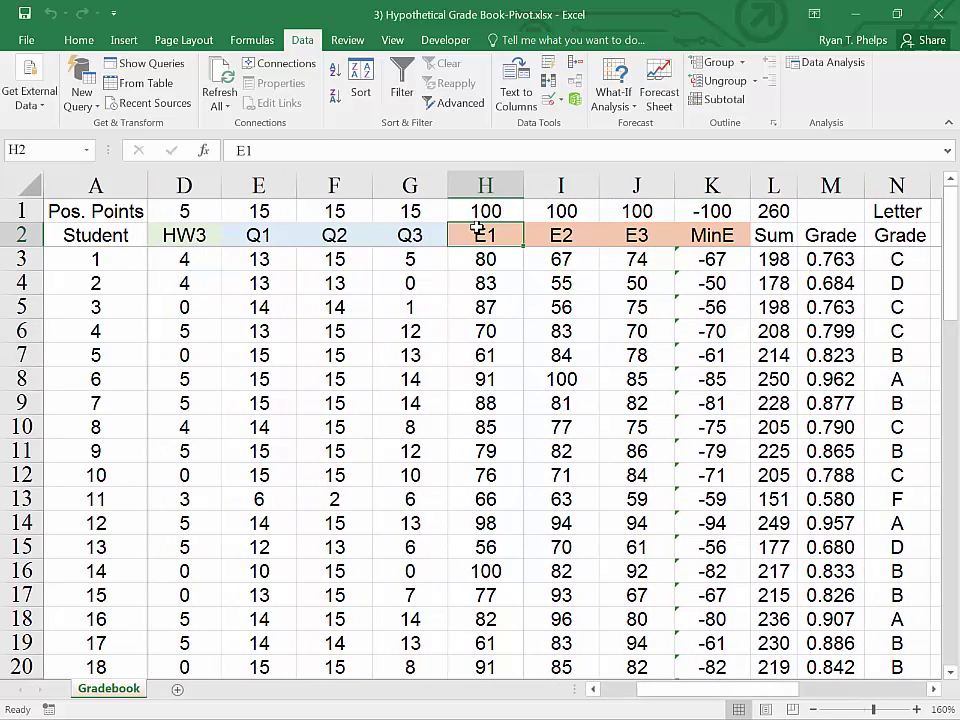
left_click(636, 235)
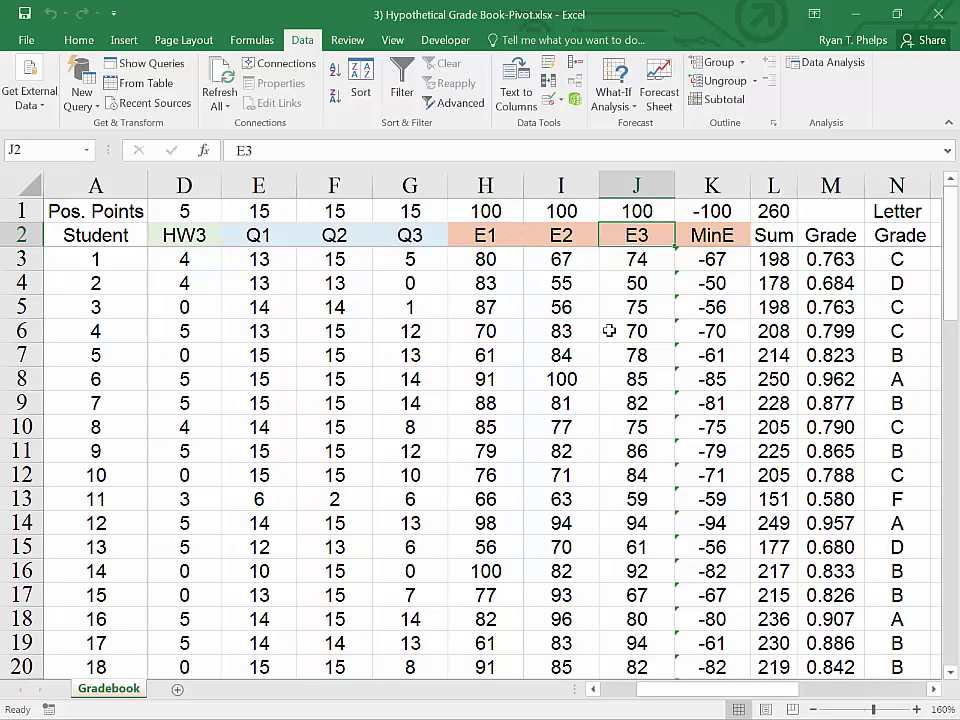
left_click(88, 212)
key("ctrl+shift+Down")
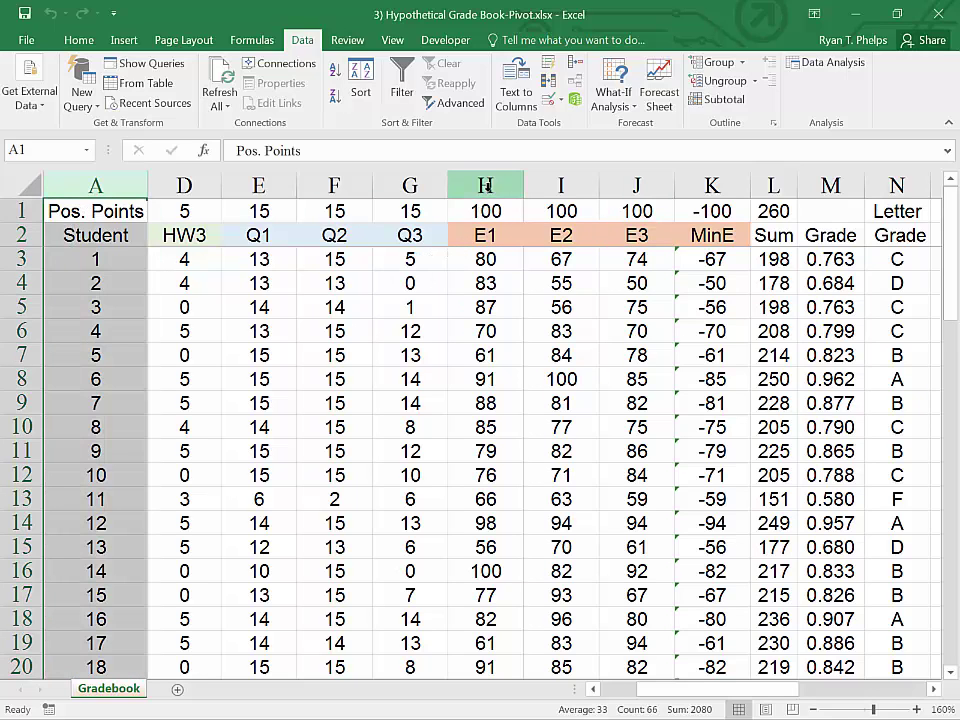
left_click(485, 186)
left_click(632, 186)
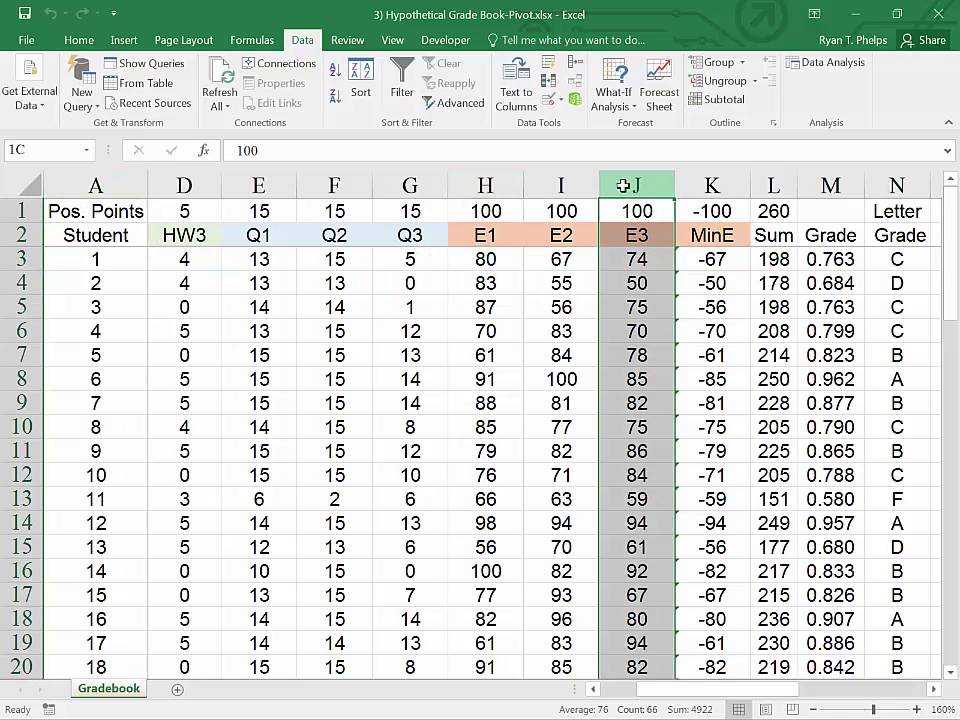
left_click(500, 234)
left_click(630, 236)
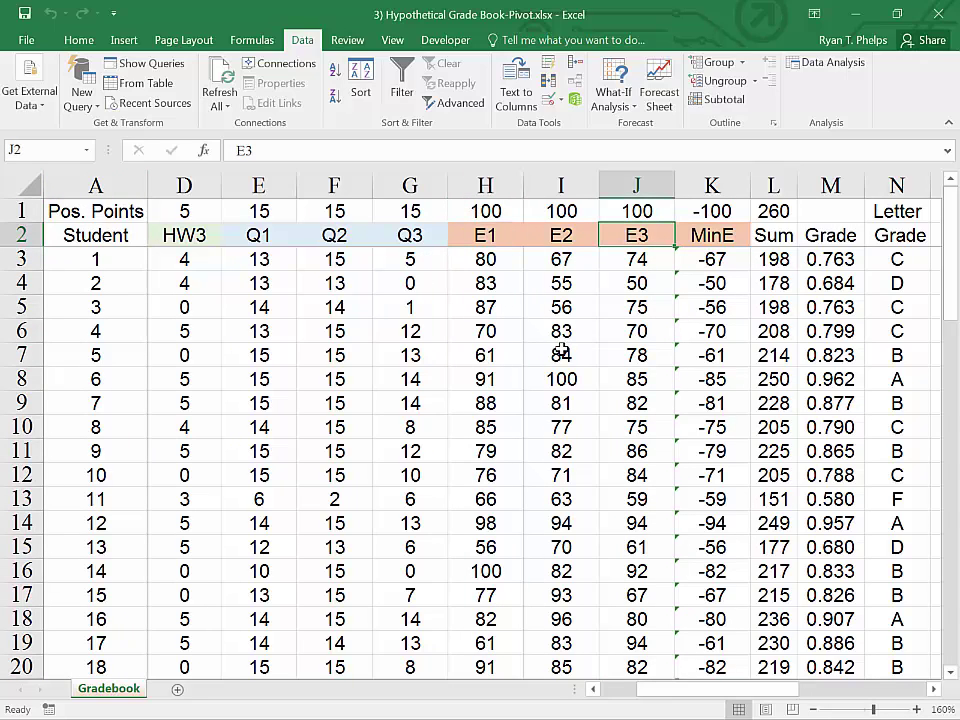
left_click(486, 236)
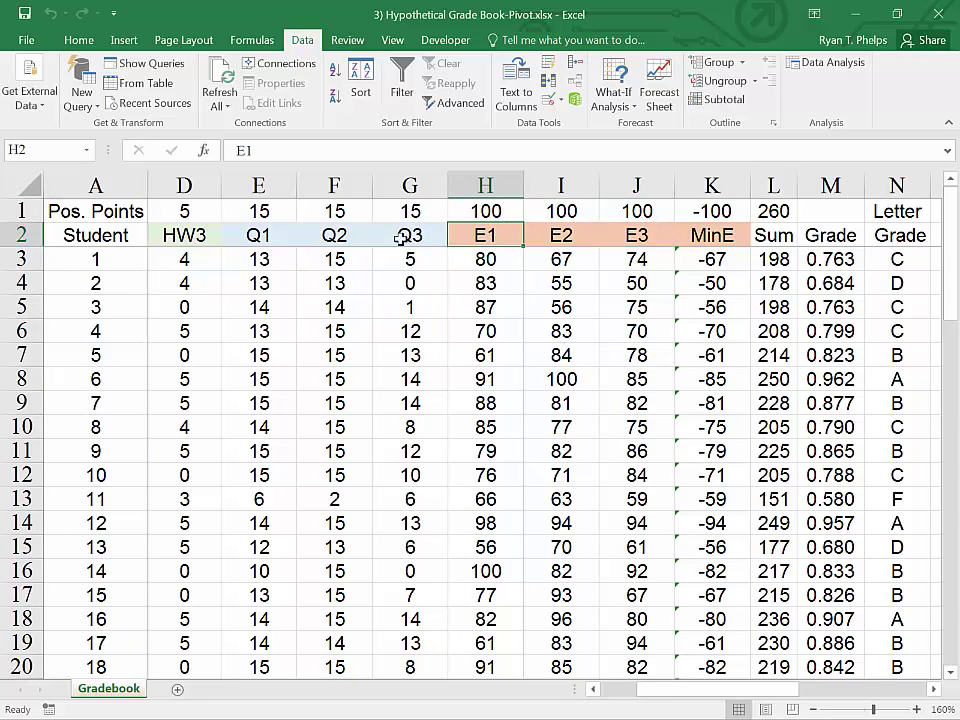
left_click(82, 187)
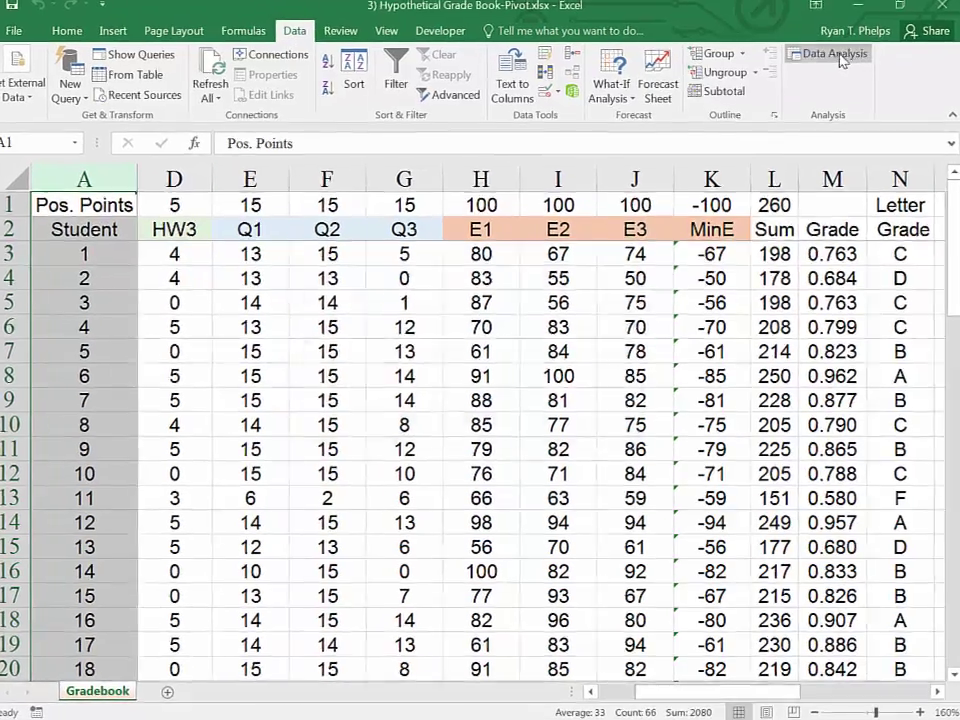
Start the t-Test: Paired Two Sample for Means analysis from the Data Analysis tools
left_click(838, 56)
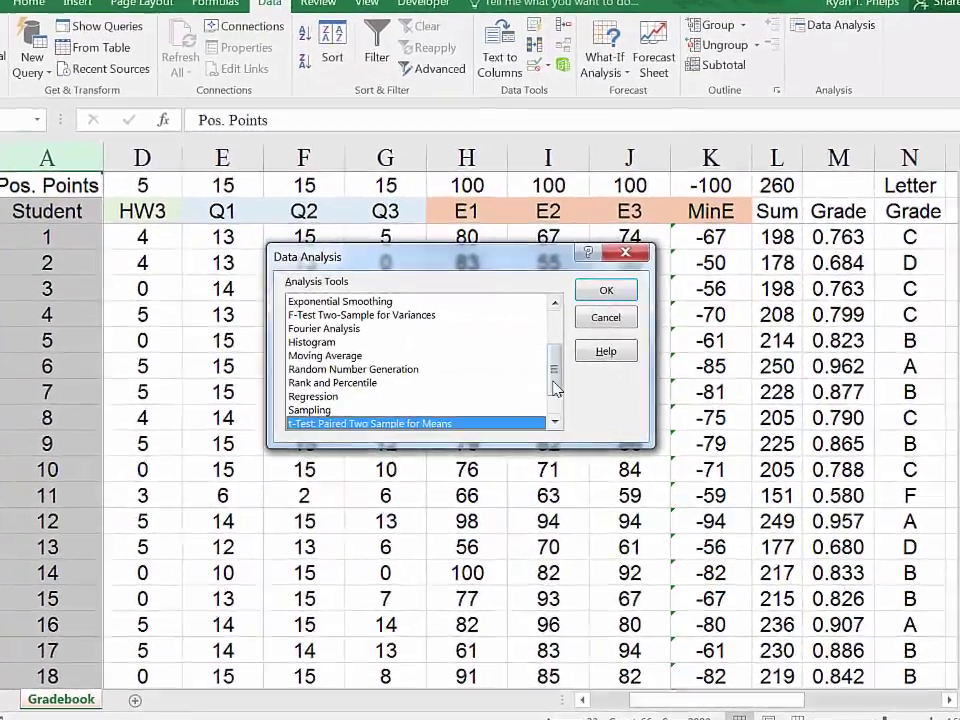
left_click(540, 392)
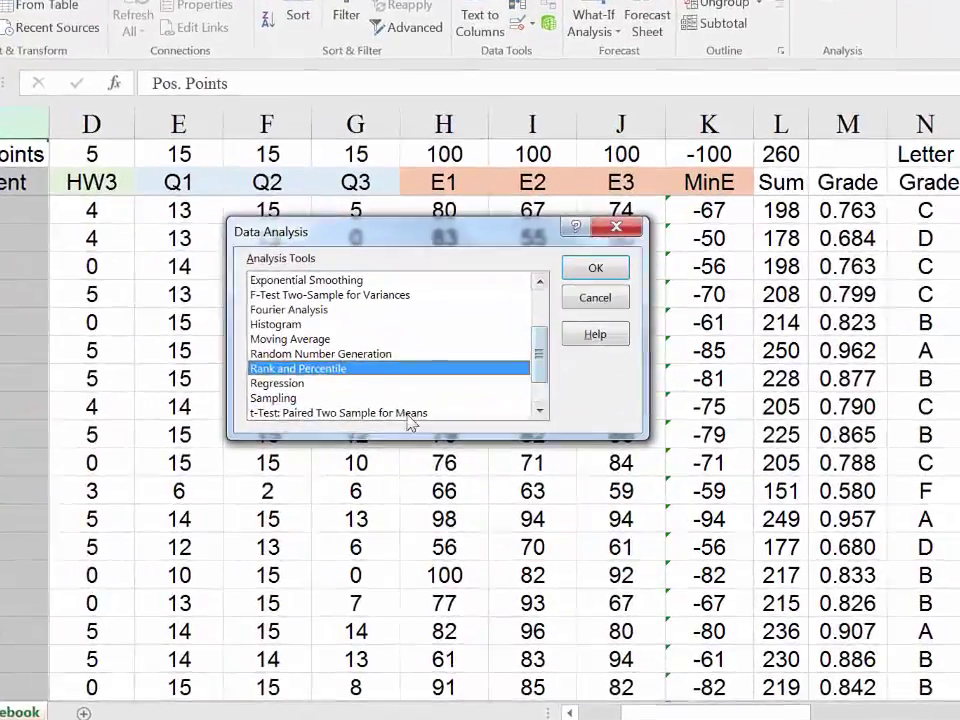
left_click(400, 416)
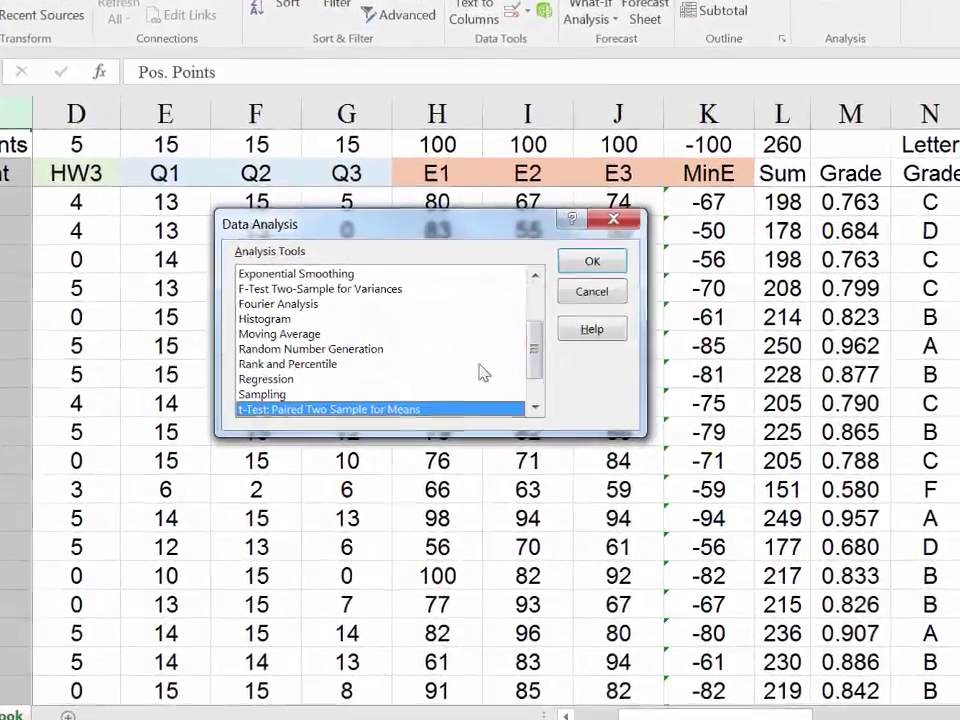
scroll(544, 412, "down", 1)
left_click(585, 246)
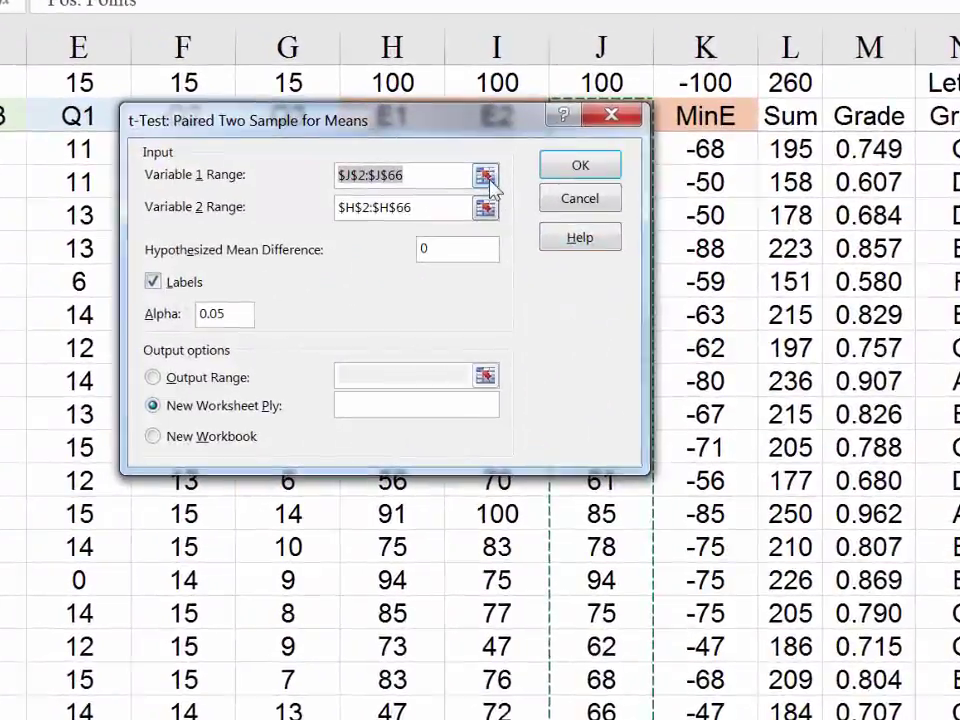
Set the Variable 1 range of the paired t-test to the E3 scores including the header, $J$2:$J$66
left_click(486, 176)
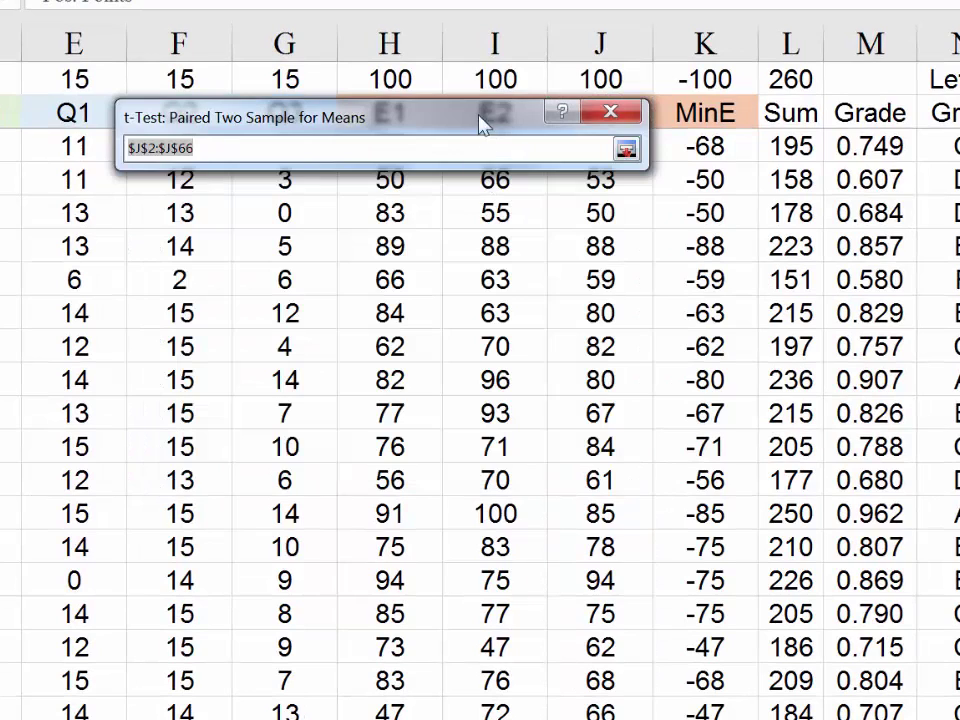
left_click_drag(484, 124, 649, 306)
left_click(793, 330)
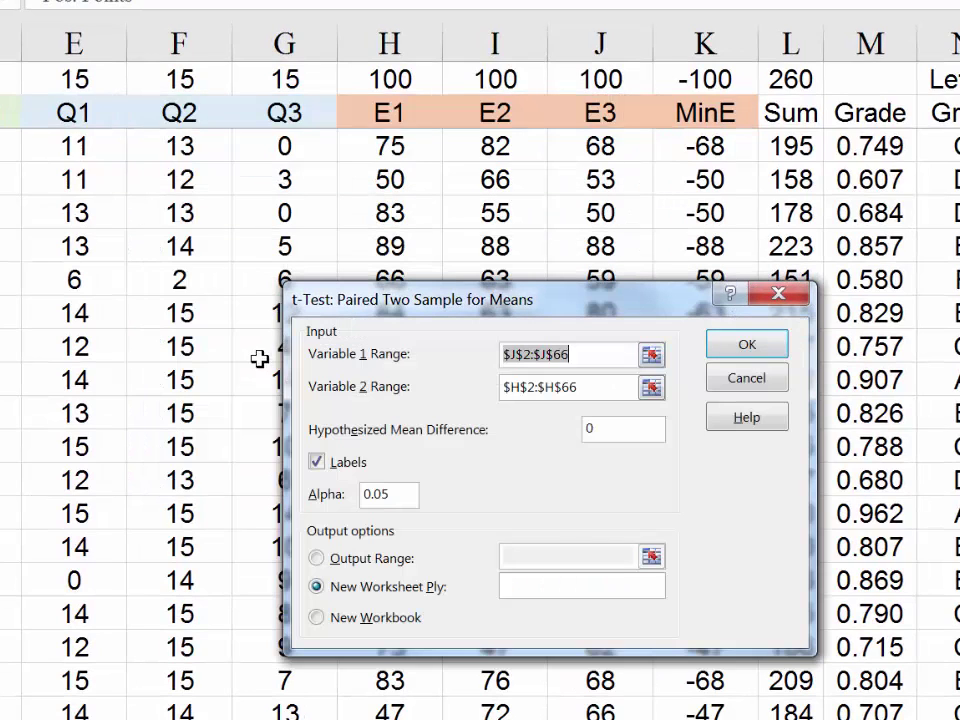
left_click(651, 357)
left_click(598, 127)
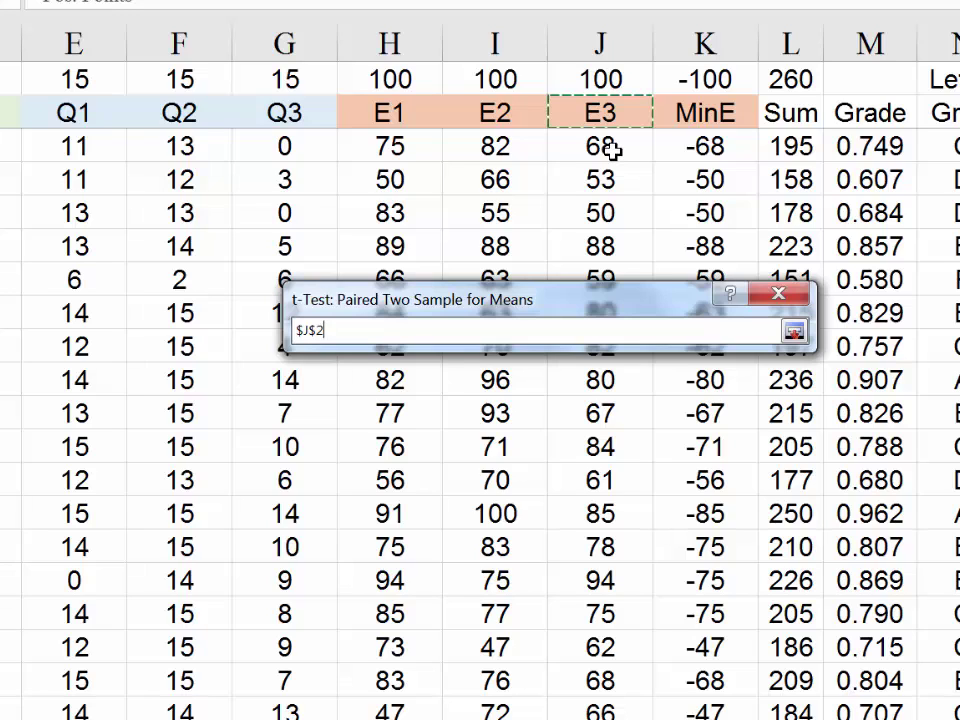
key("ctrl+shift+Down")
left_click(793, 333)
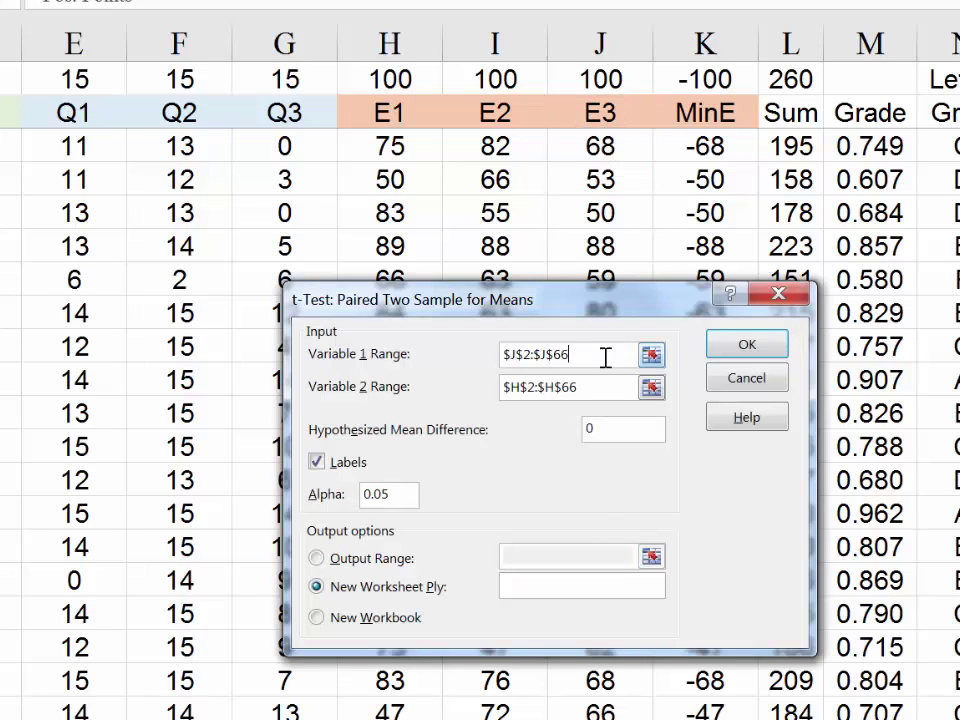
Set the Variable 2 range of the paired t-test to the E1 scores including the header, $H$2:$H$66
left_click(651, 388)
left_click(388, 113)
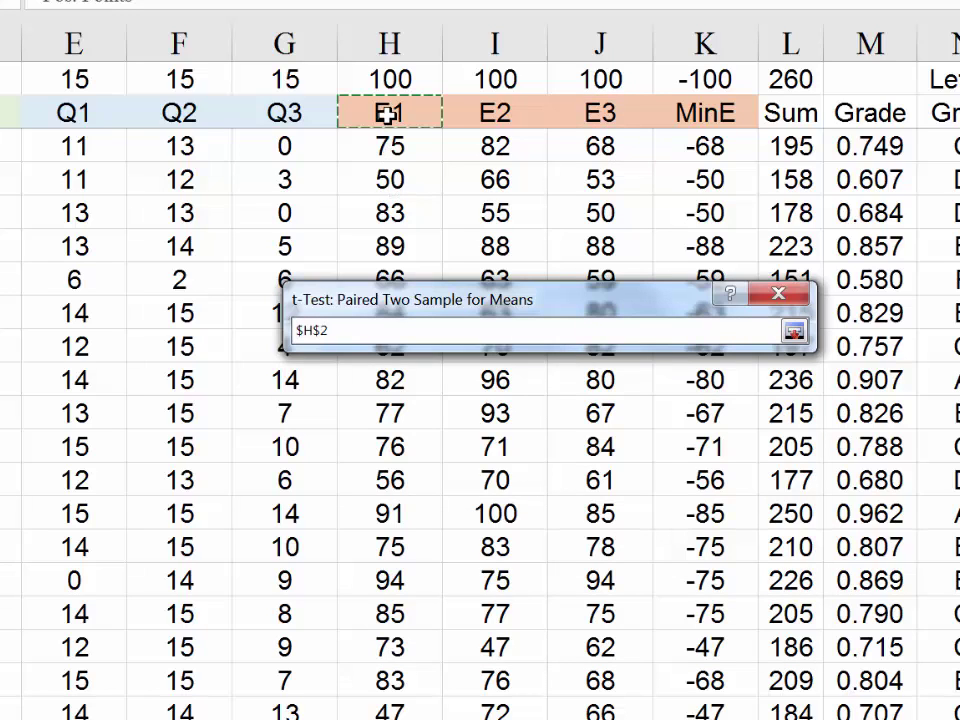
key("ctrl+shift+Down")
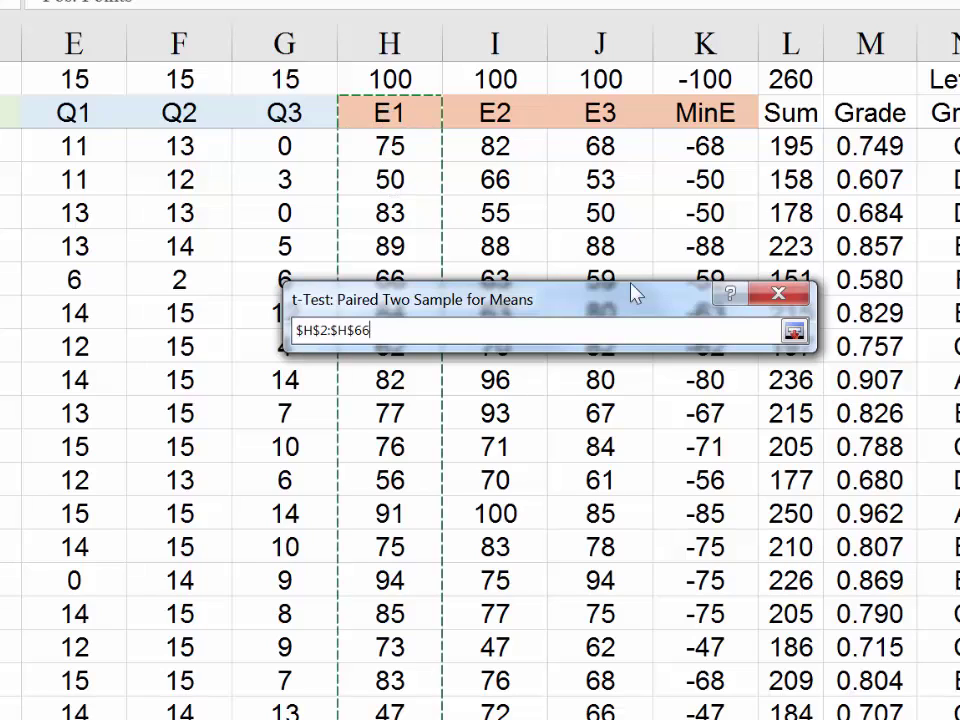
left_click(793, 331)
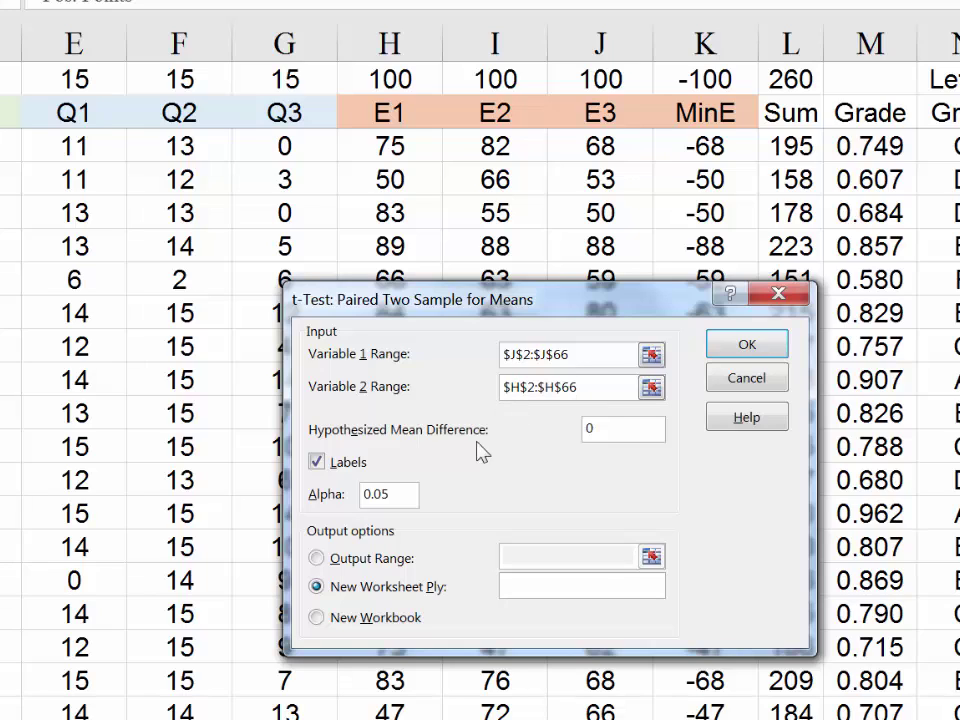
Review the Labels option, the hypothesized mean difference and the alpha level of the paired t-test
left_click(318, 465)
left_click(645, 428)
left_click_drag(413, 494, 367, 494)
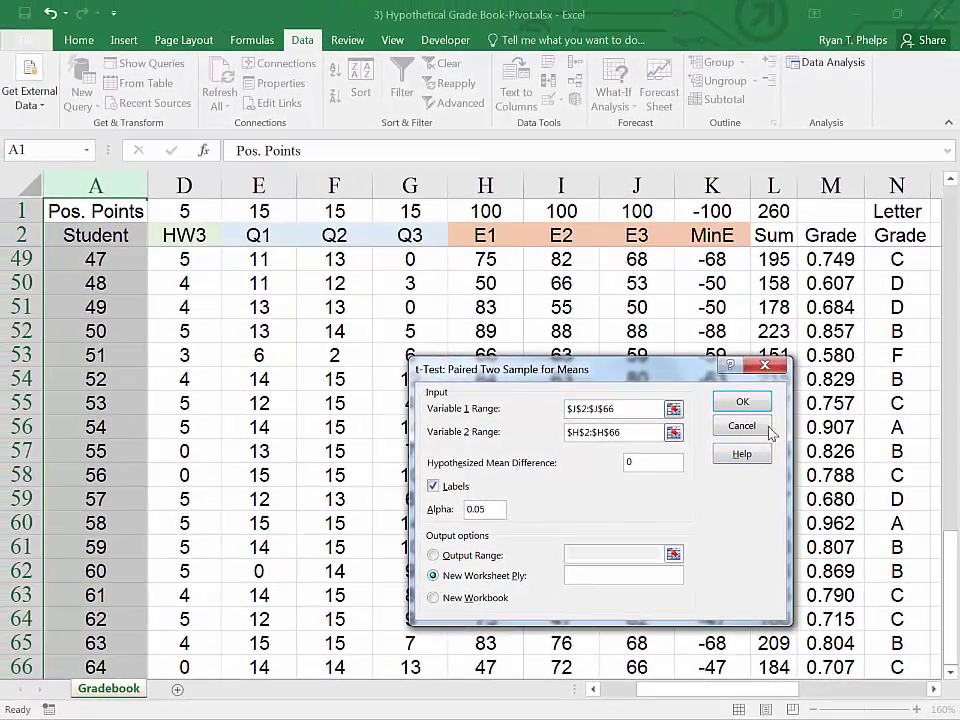
Run the paired t-test with output to a new worksheet and autofit the columns to the results
left_click(743, 403)
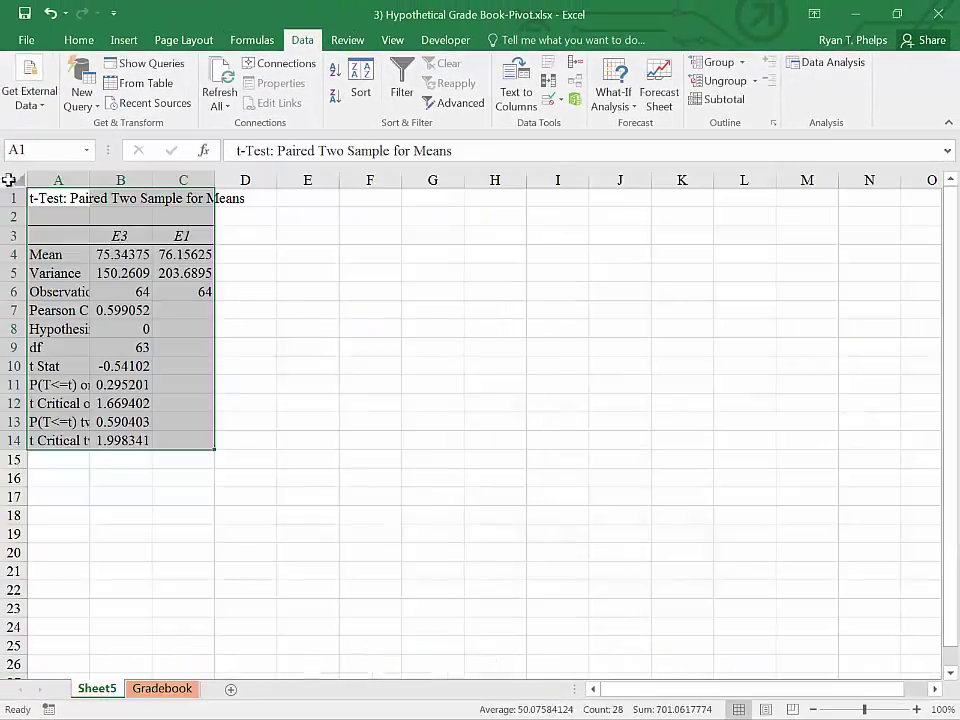
left_click(9, 179)
double_click(90, 180)
left_click(248, 310)
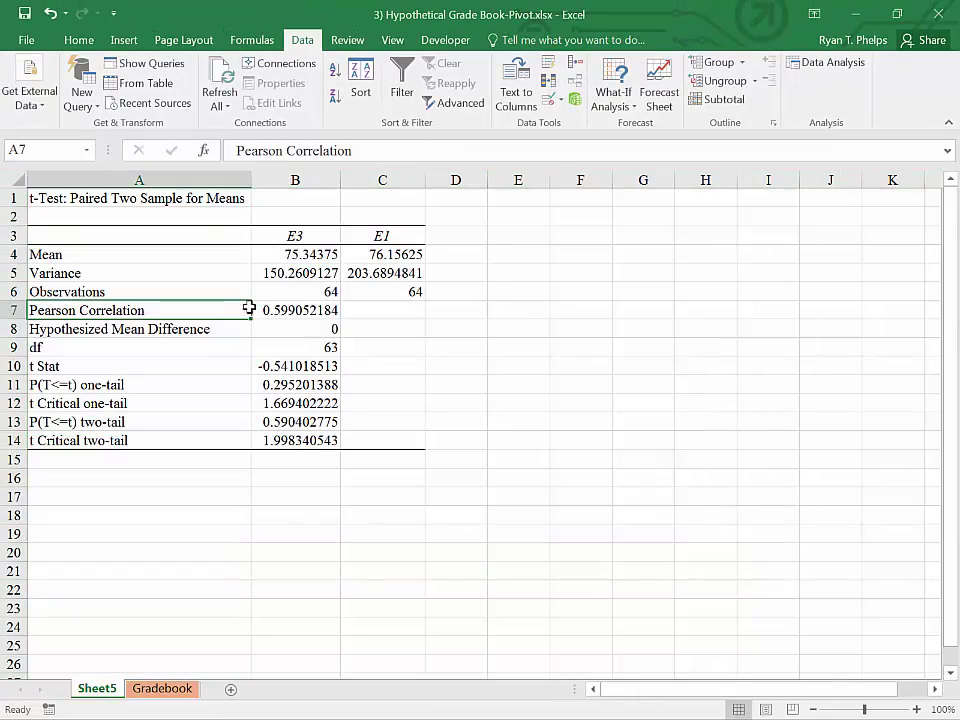
Examine the means, variances, observations, Pearson correlation, hypothesized mean difference and df in the paired t-test output
left_click(262, 311)
left_click(321, 253)
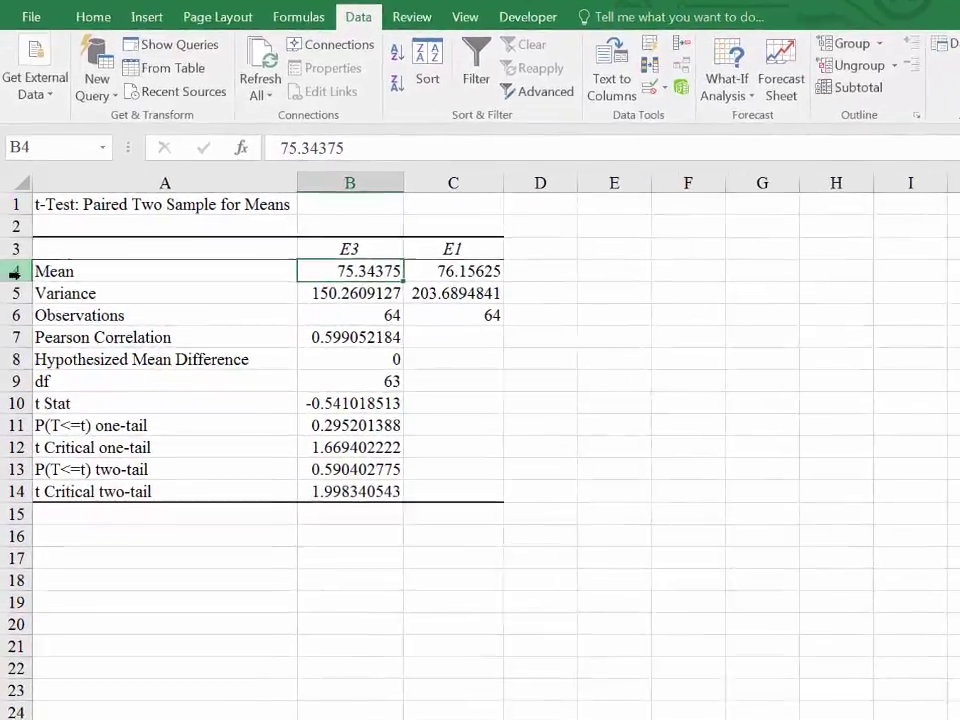
left_click(10, 273)
left_click(385, 274)
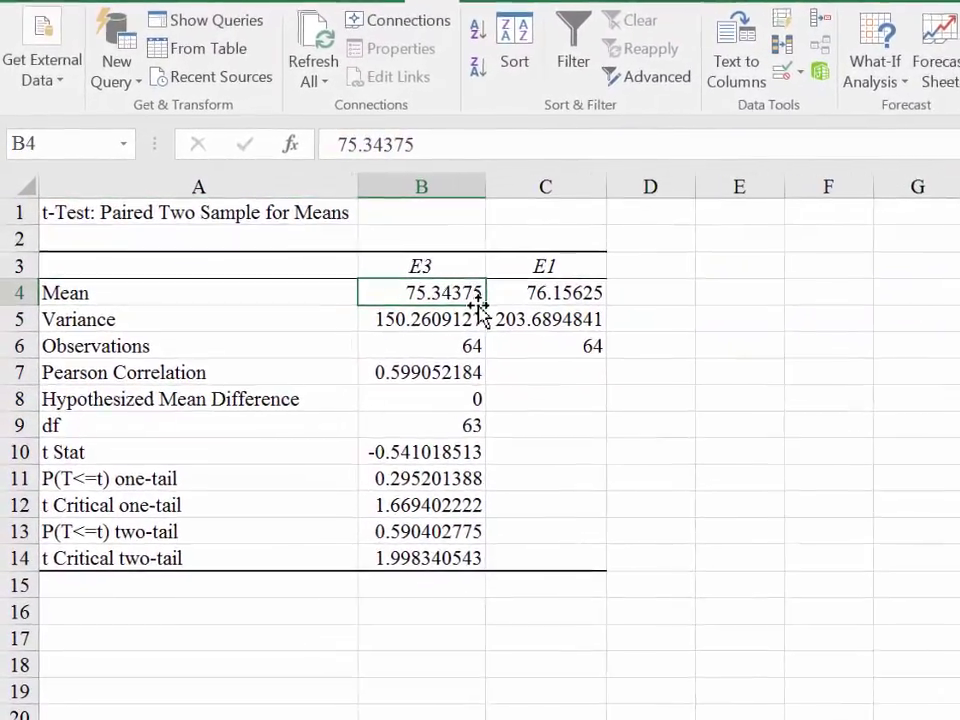
left_click(479, 314)
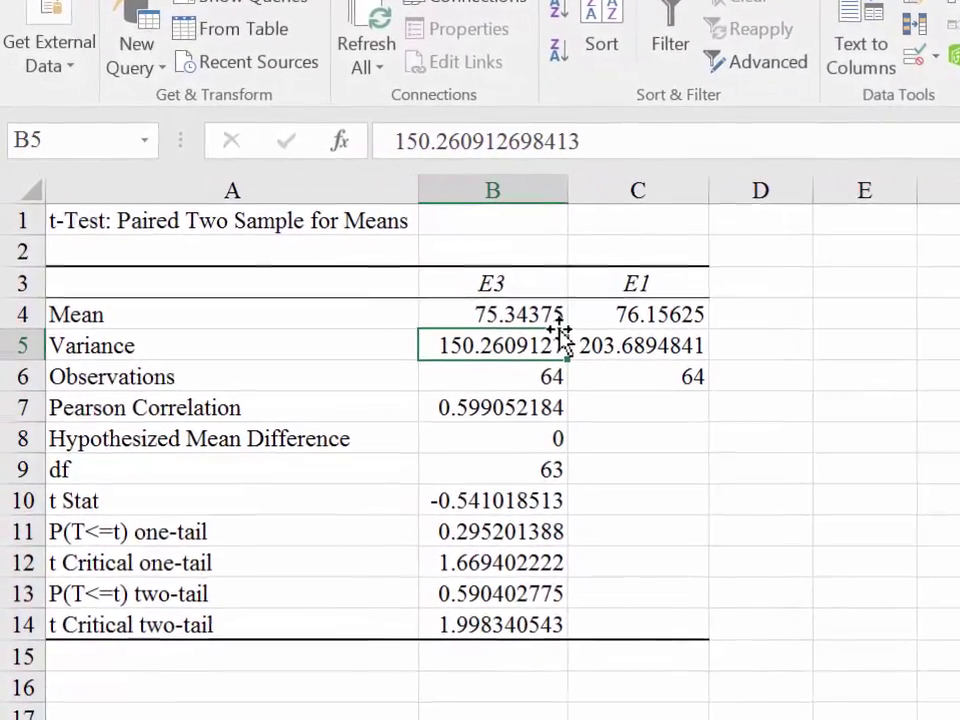
key("Down")
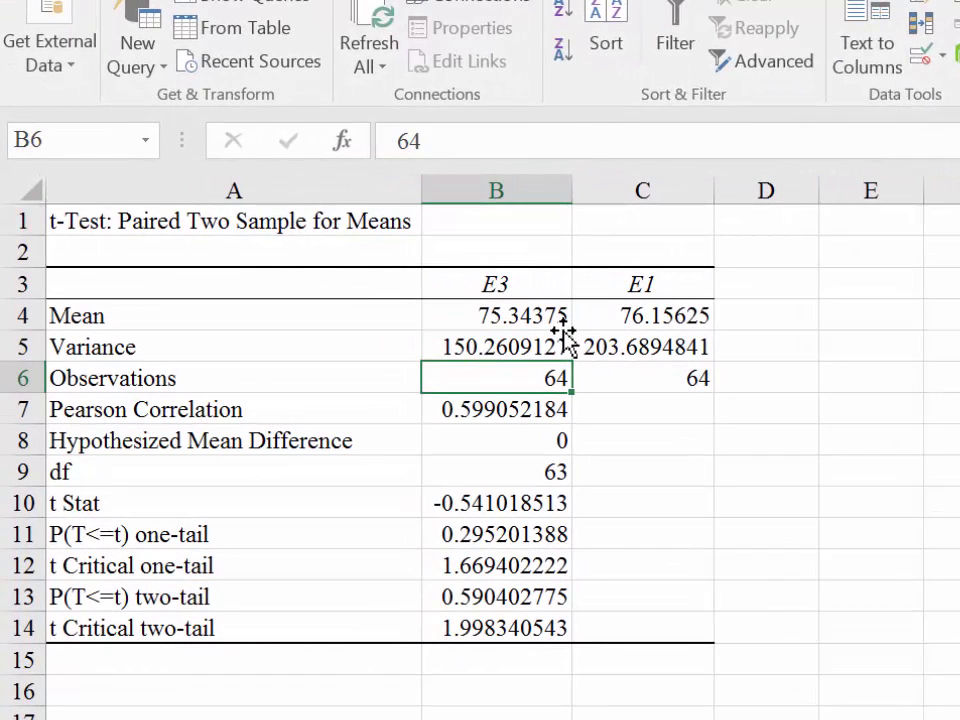
key("Down")
key("Down")
key("Down")
key("Down")
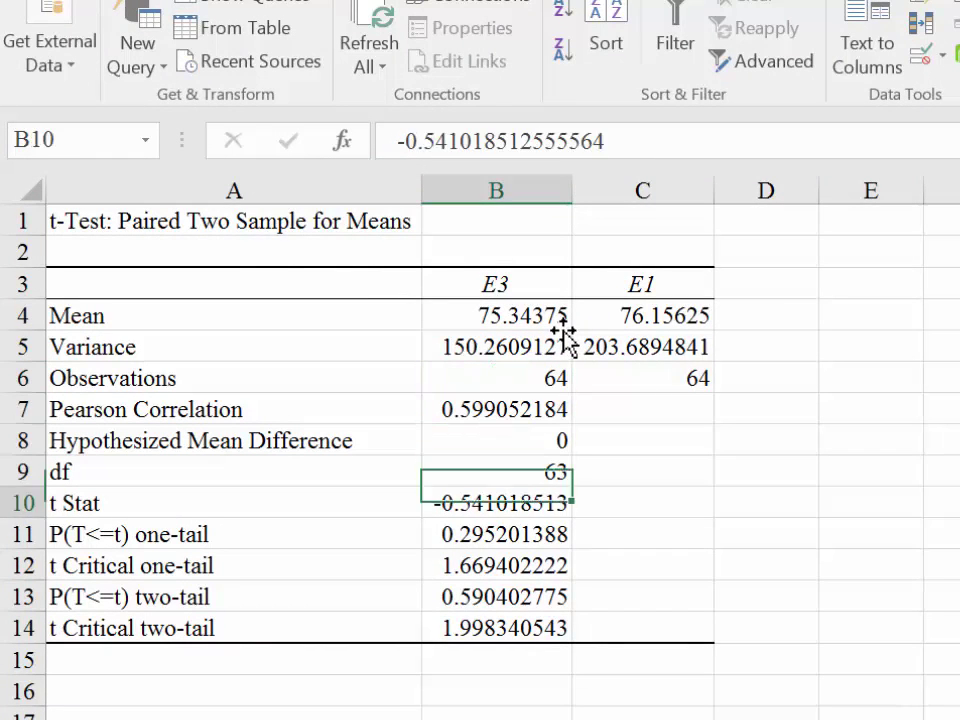
Examine the t Stat and the one-tail and two-tail p-values and critical values in the t-test output
key("Down")
key("Up")
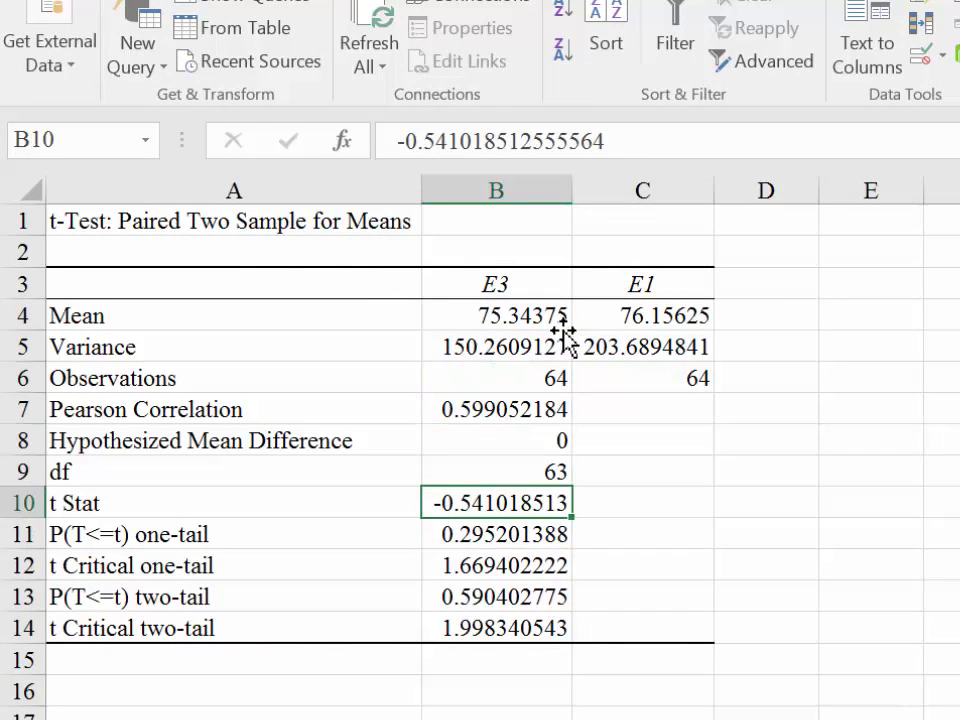
key("Down")
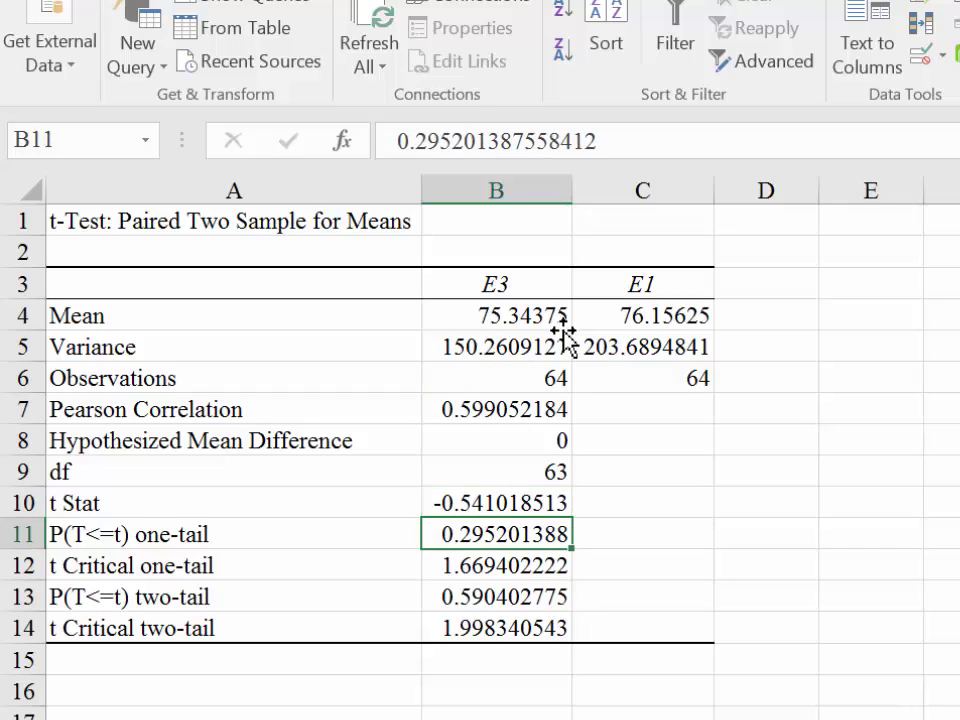
key("Down")
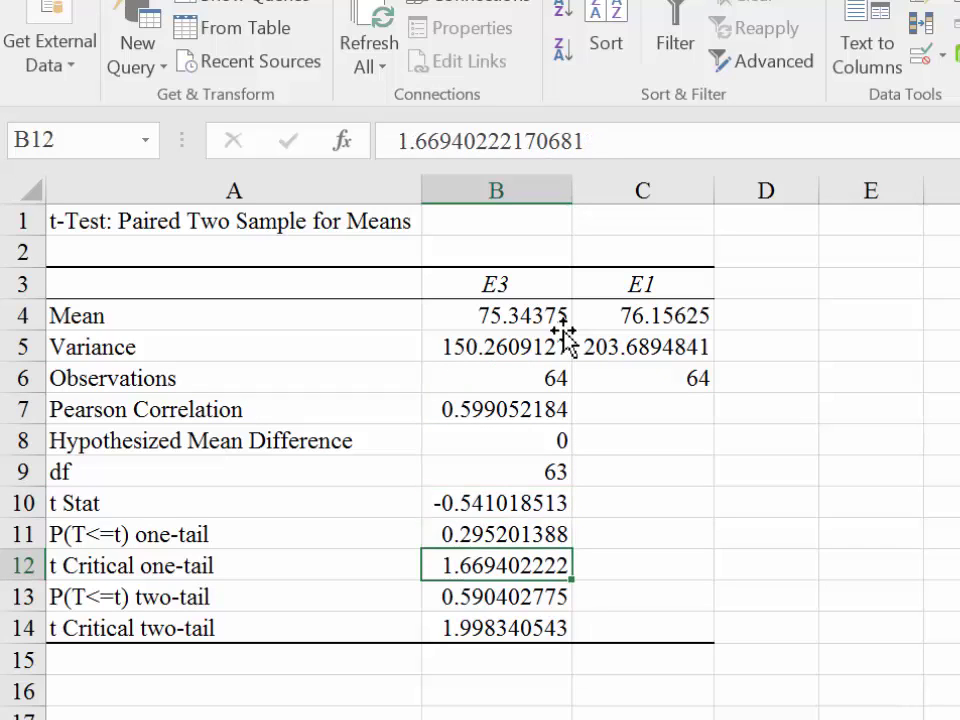
key("Down")
key("Down")
key("Up")
key("Up")
left_click(650, 534)
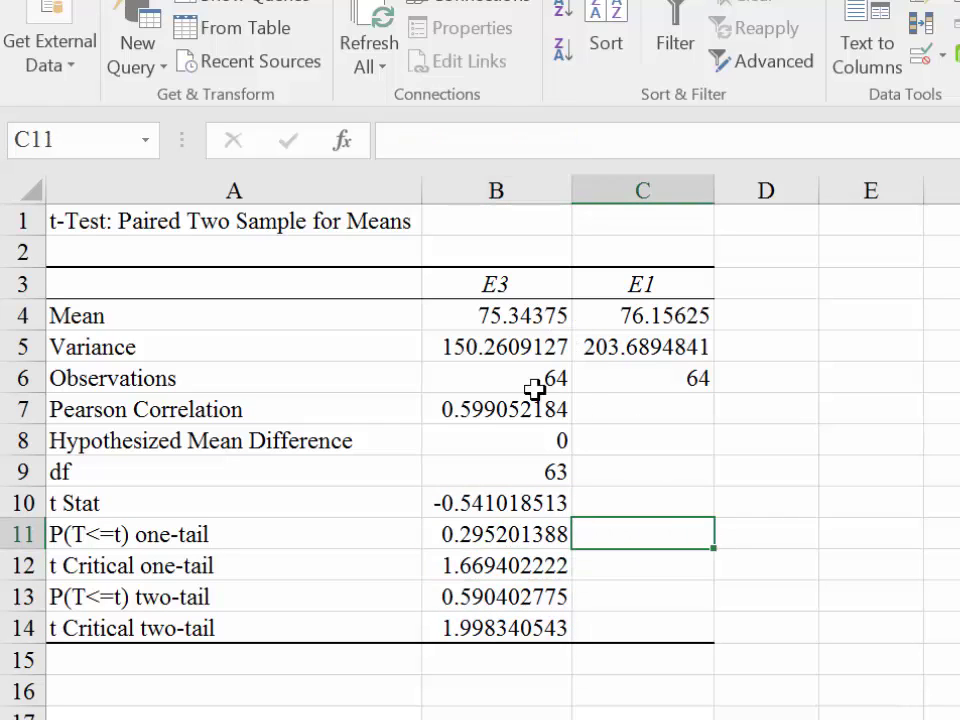
left_click(457, 325)
left_click_drag(457, 325, 692, 639)
Examine the t Stat in relation to the one-tail P(T<=t) value beneath it
left_click(506, 507)
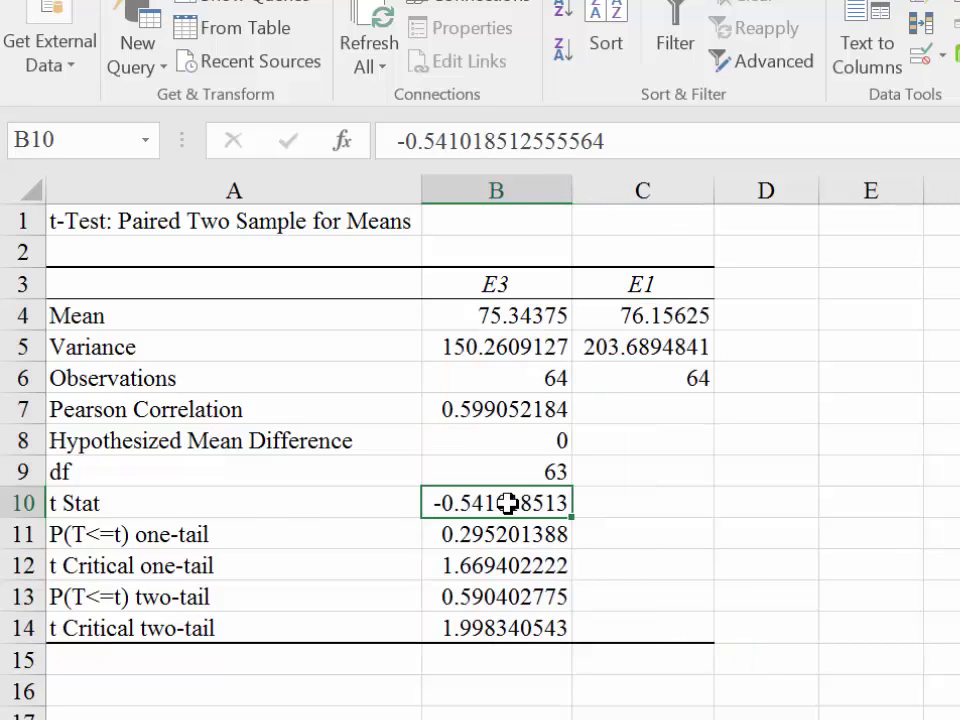
left_click(22, 503)
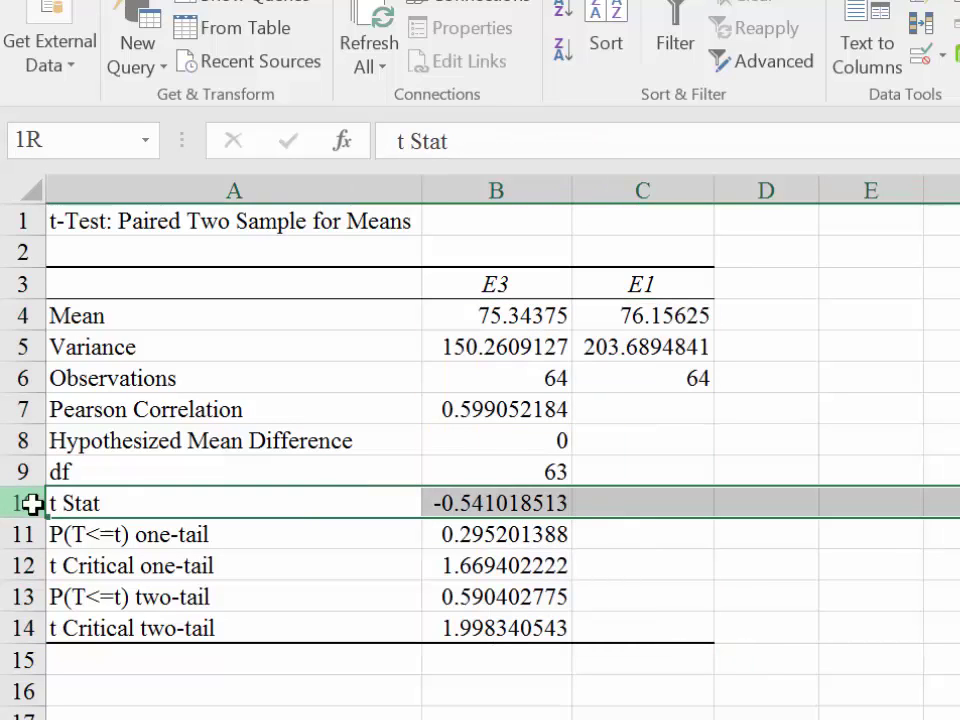
left_click_drag(246, 534, 508, 630)
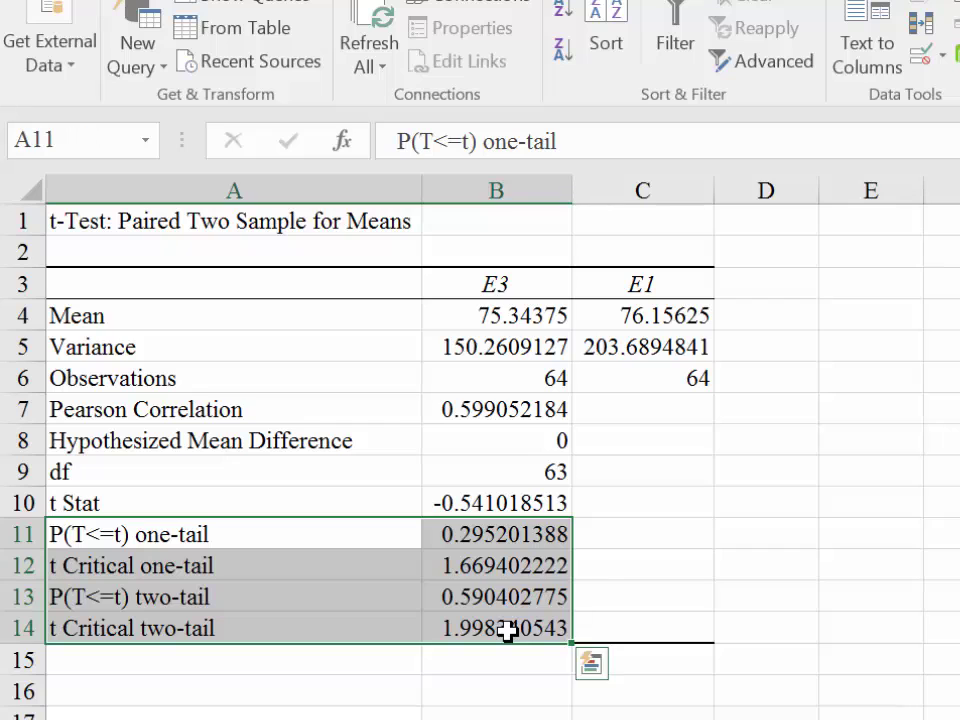
left_click(200, 540)
left_click(513, 543)
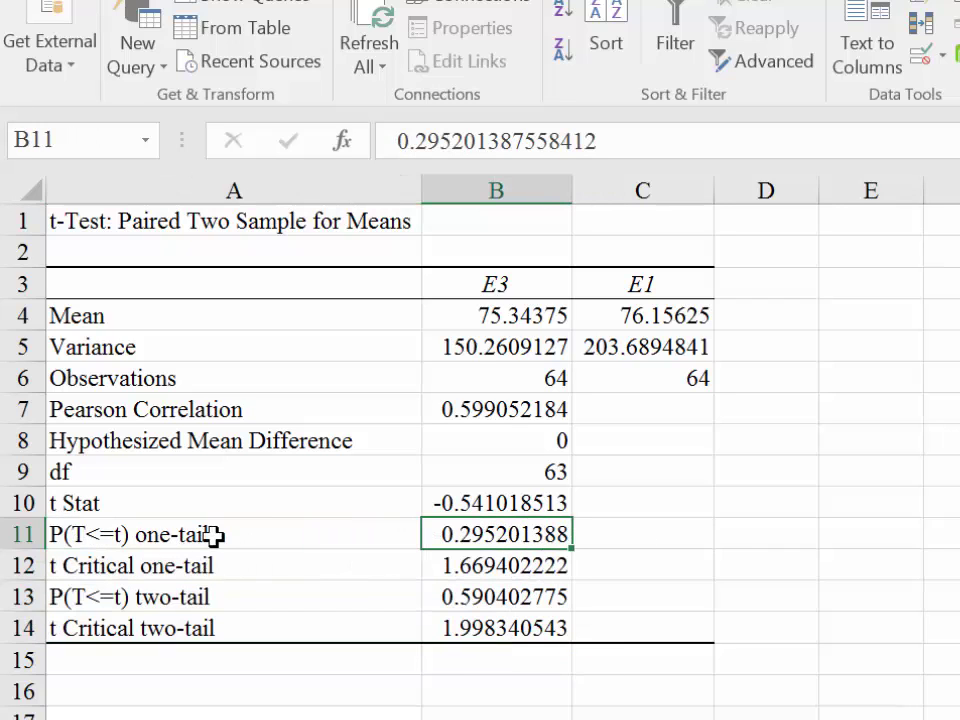
left_click(104, 543)
left_click(495, 545)
key("Right")
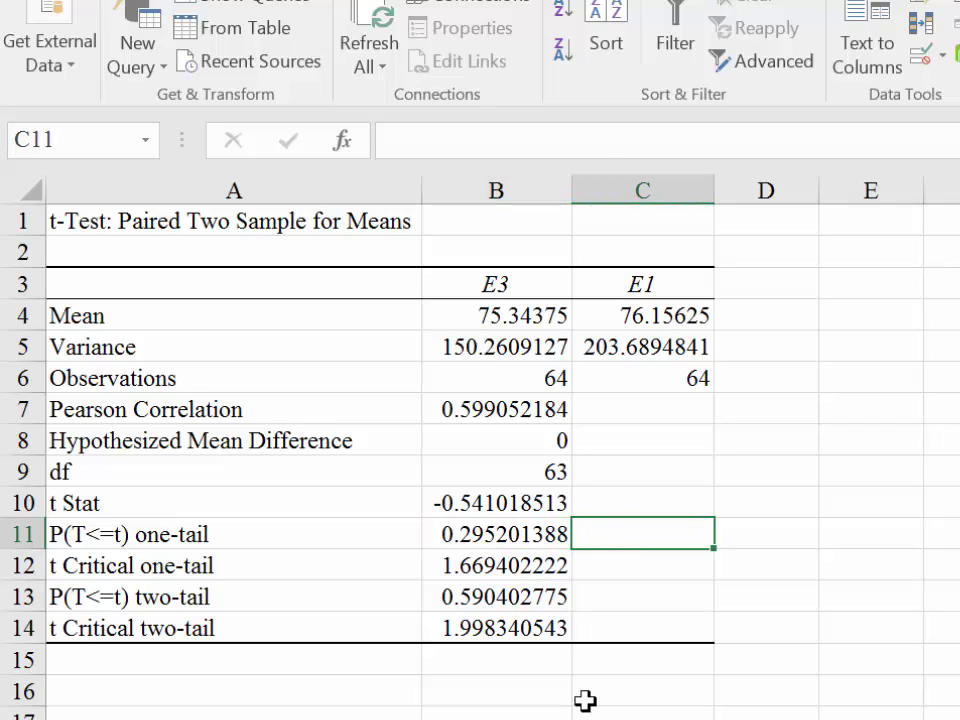
key("Up")
key("Left")
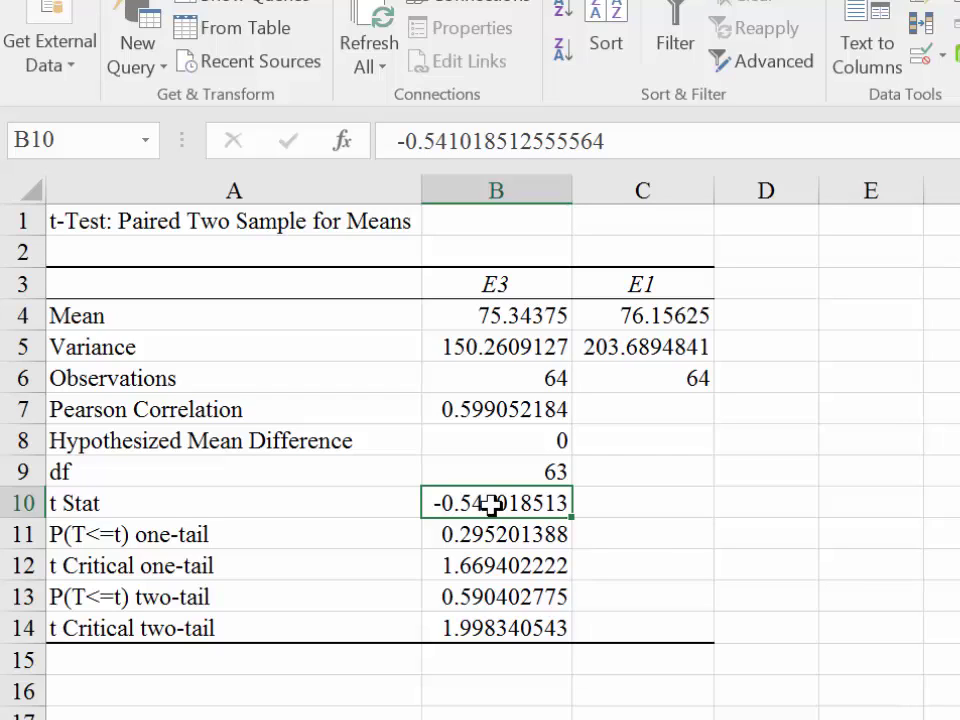
key("Down")
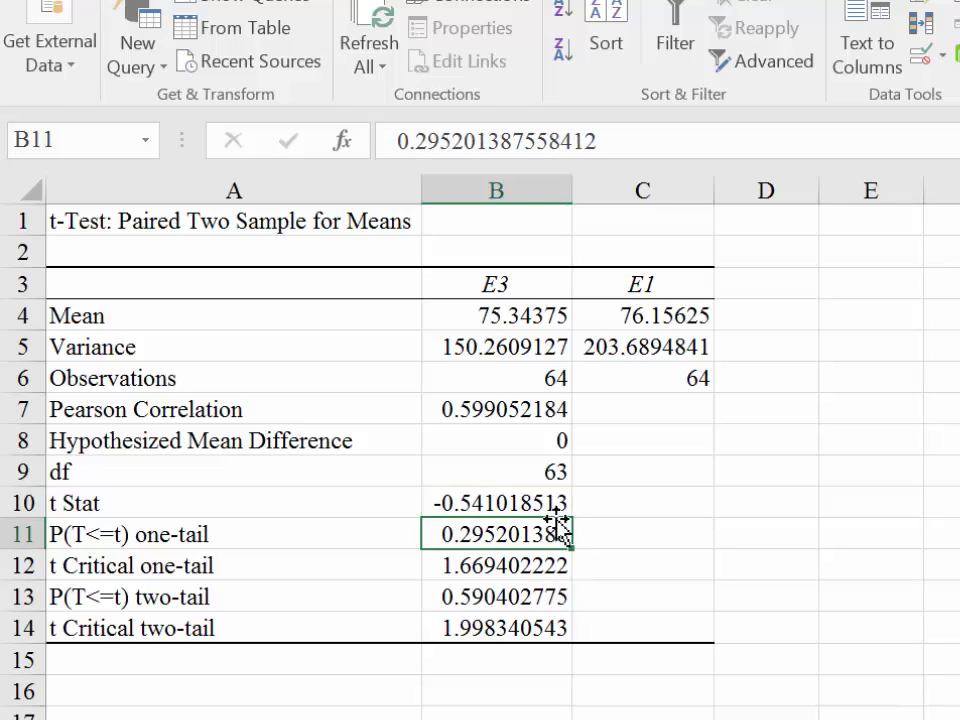
left_click(281, 536)
left_click(520, 538)
left_click(505, 503)
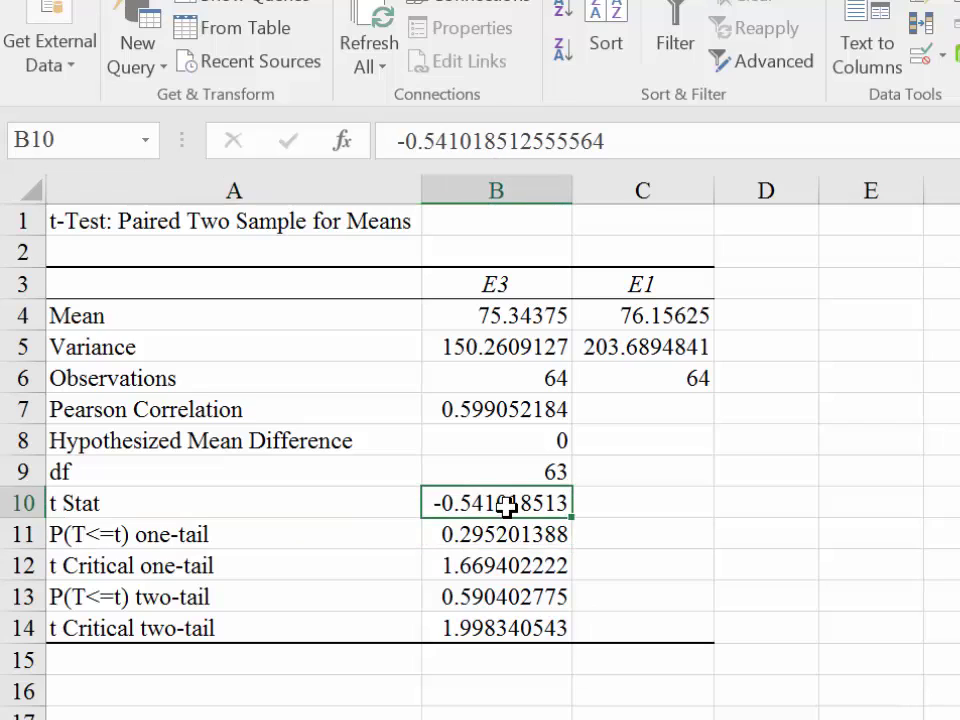
left_click(494, 536)
Compute the one-tail p-value from the t Stat and df in C11 with =T.DIST(B10,B9,TRUE)
left_click(663, 538)
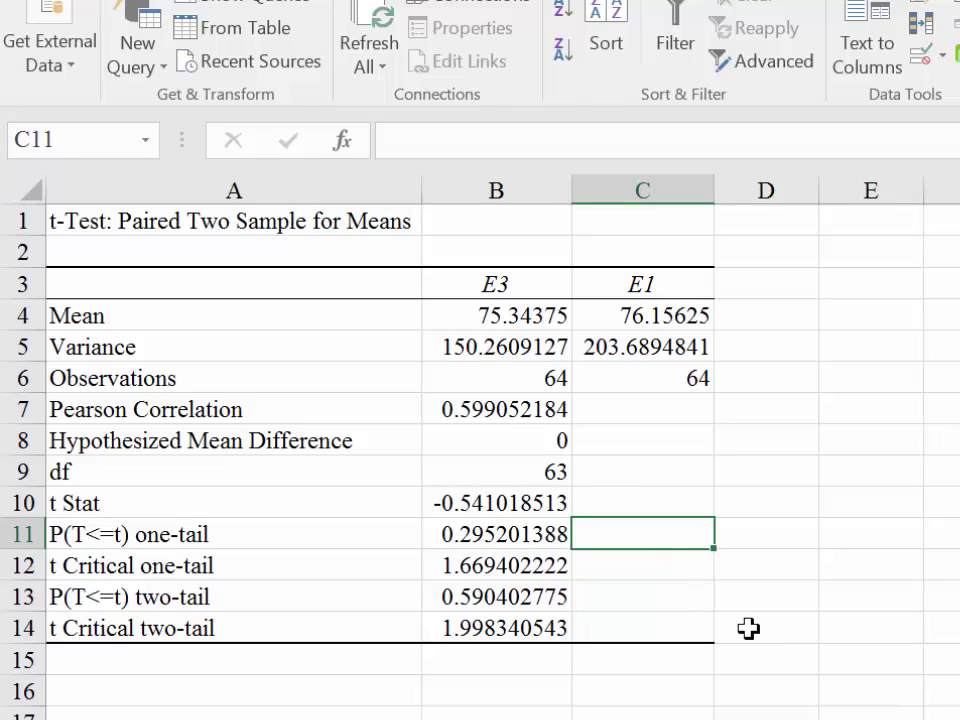
type("=")
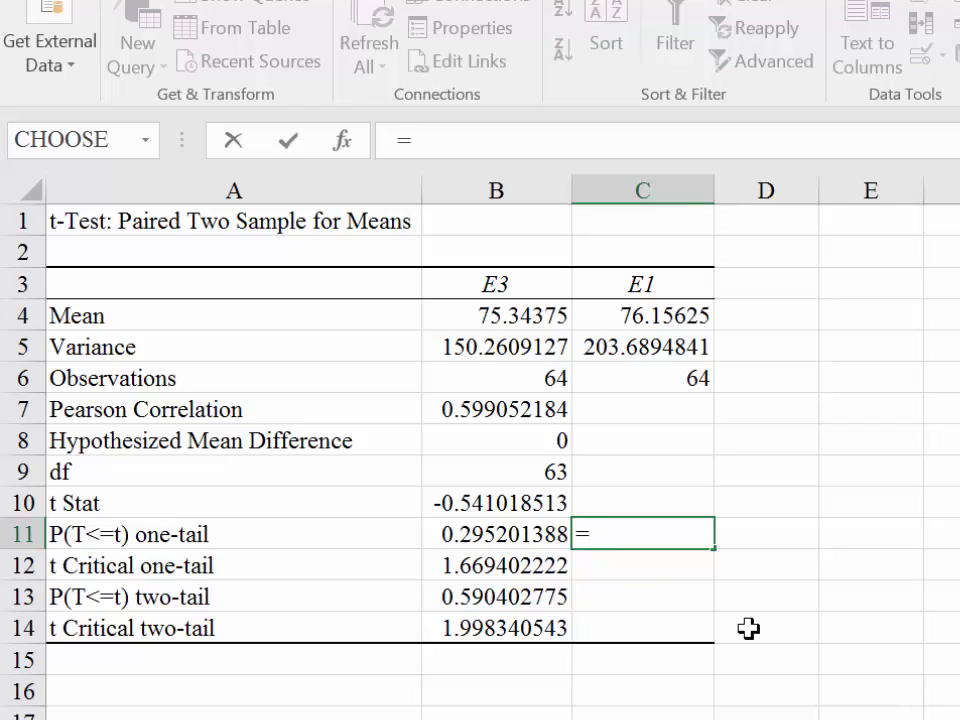
type("t")
key("Down")
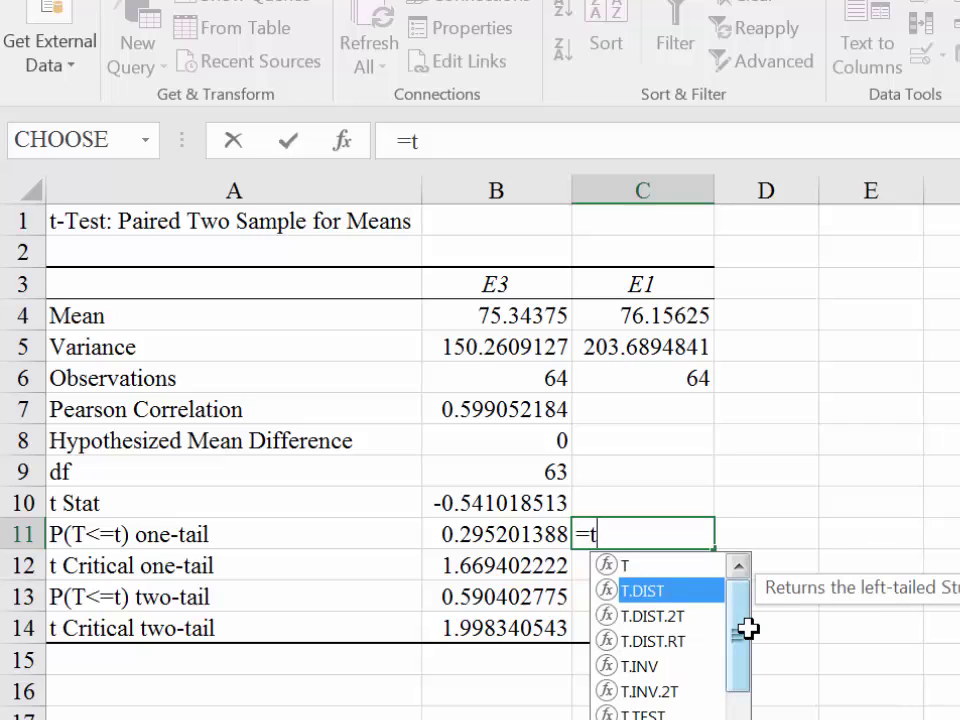
key("Tab")
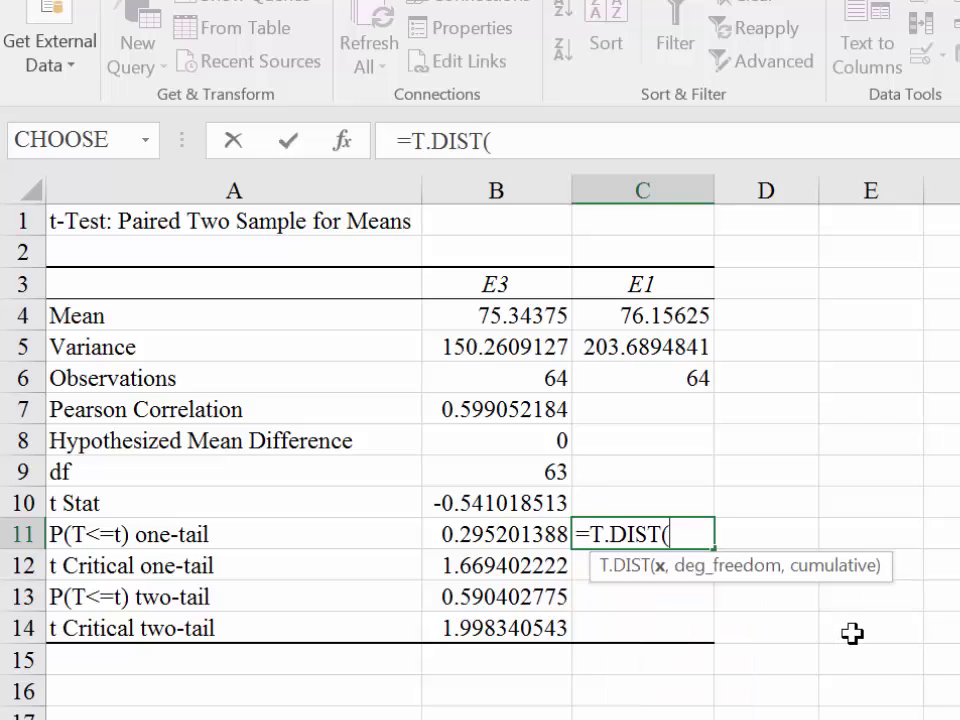
key("Left")
key("Up")
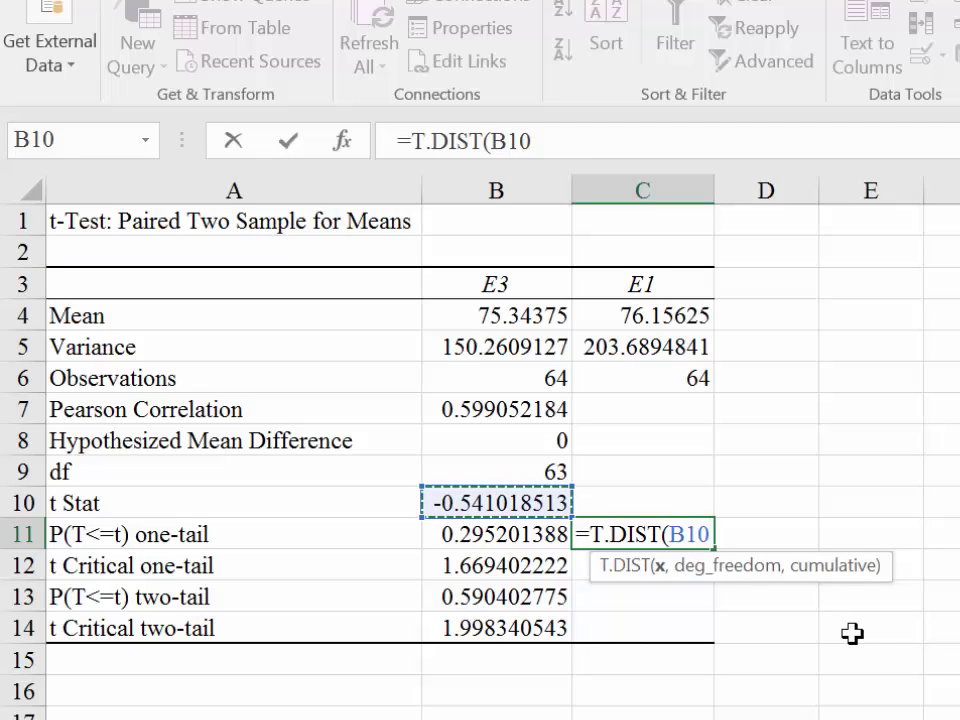
type(",")
key("Left")
key("Up")
key("Up")
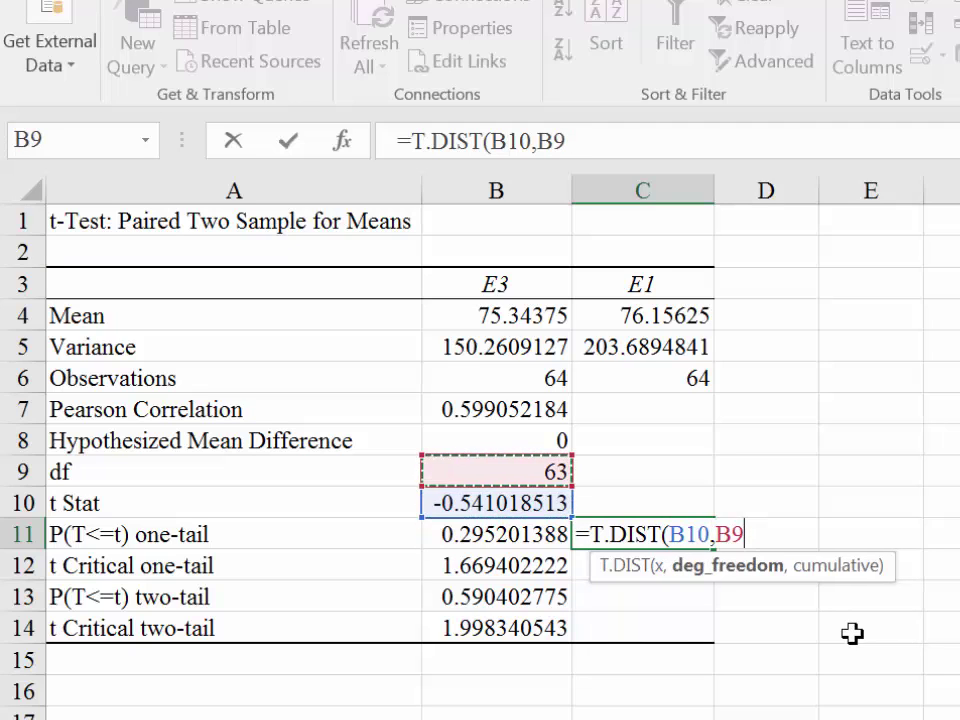
type(",")
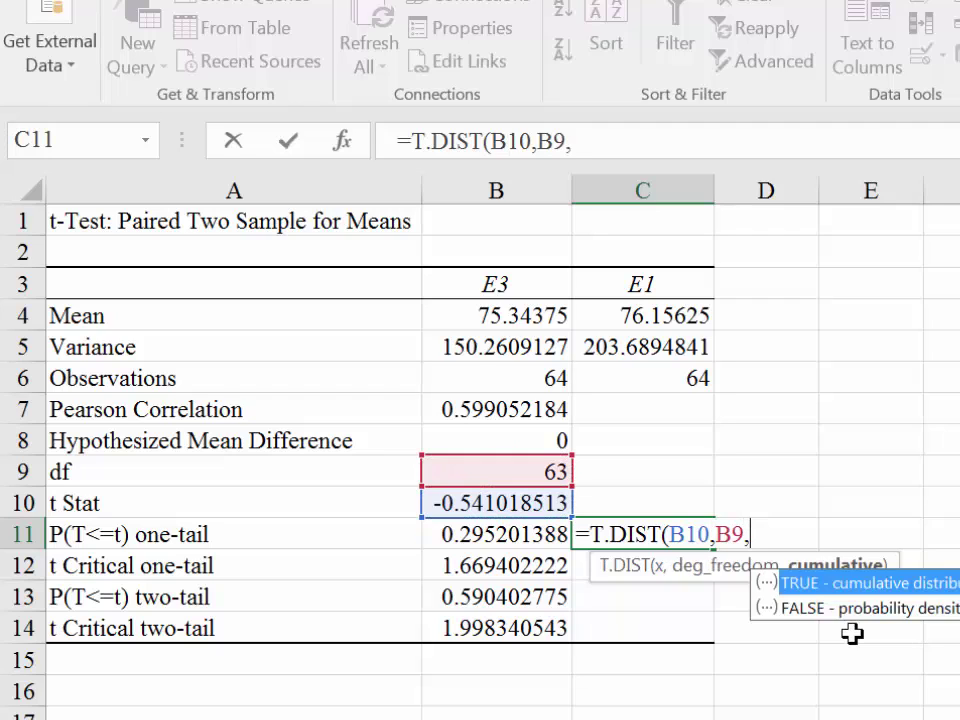
key("Tab")
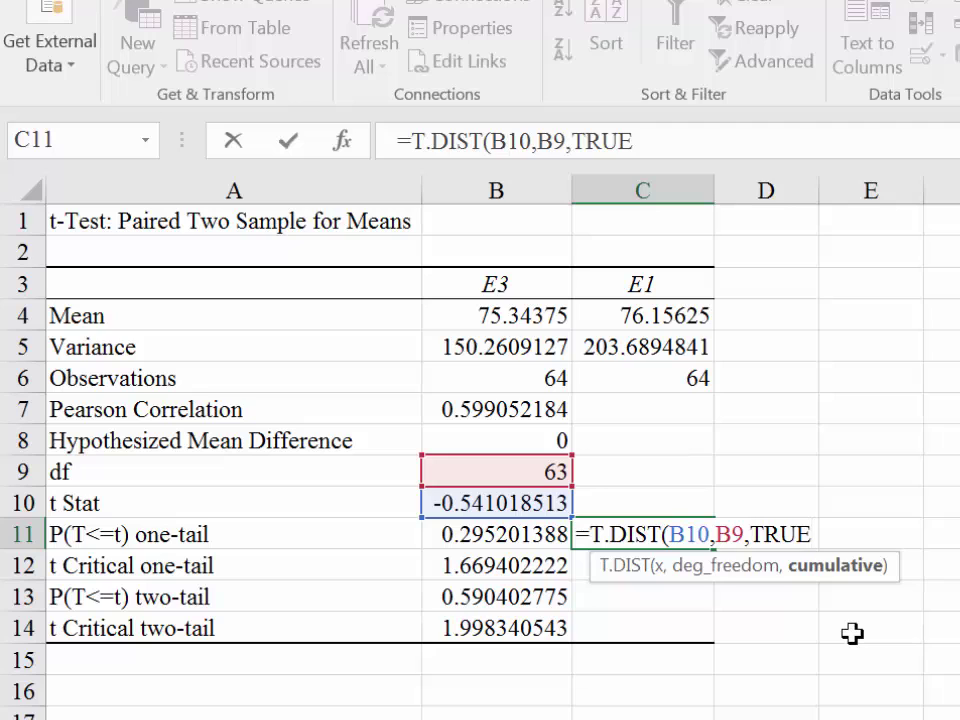
key("Return")
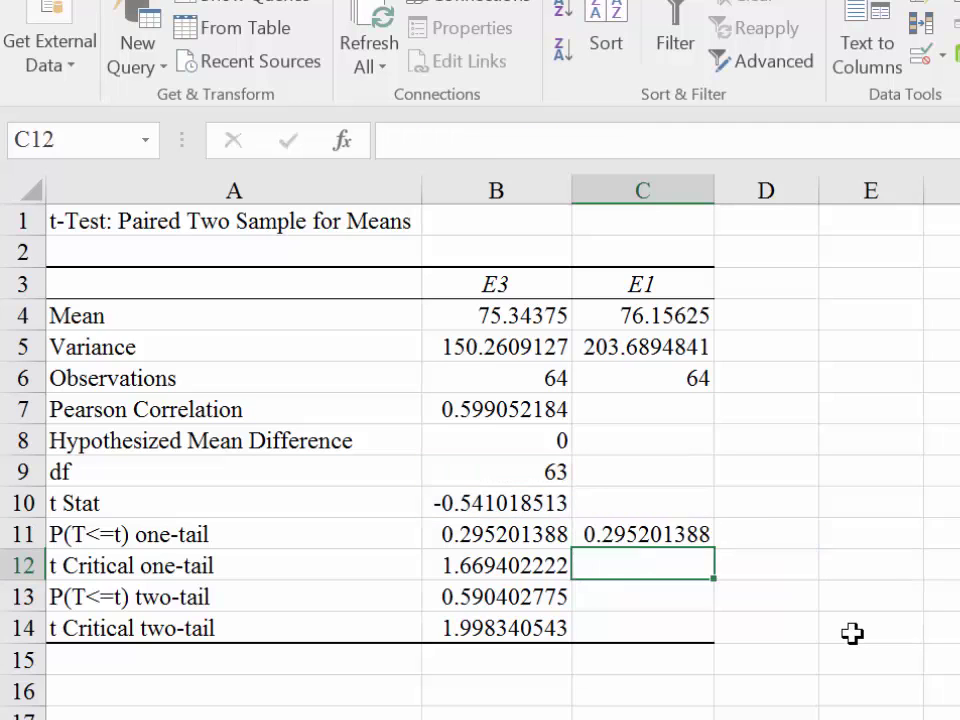
Compare the T.DIST result in C11 with the reported one-tail p-value in B11 and the t Stat in B10
key("Up")
key("Left")
key("Right")
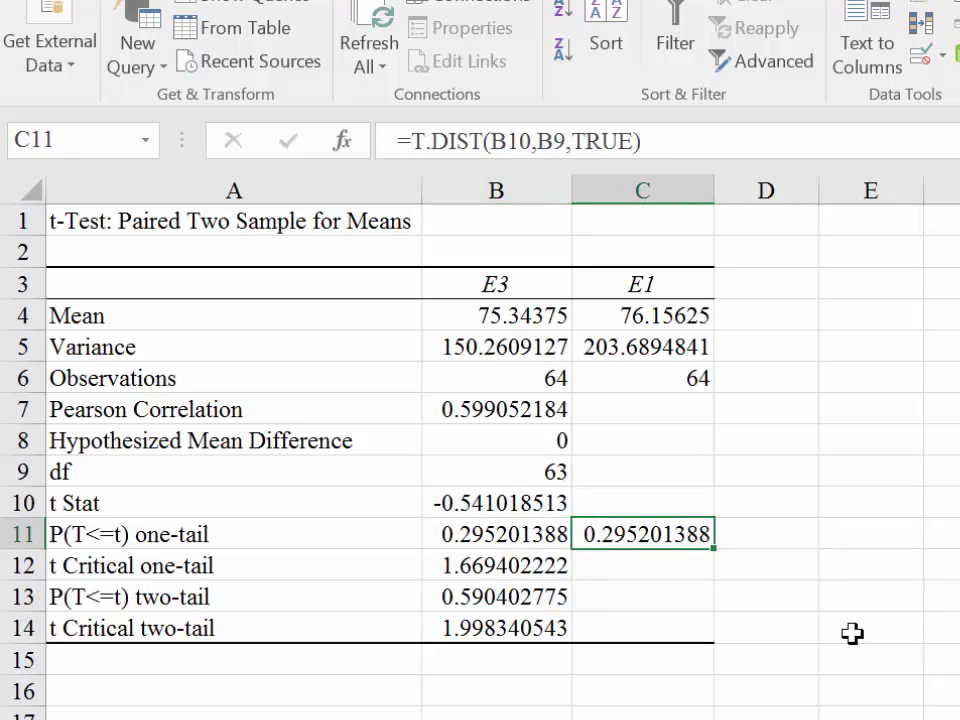
key("Left")
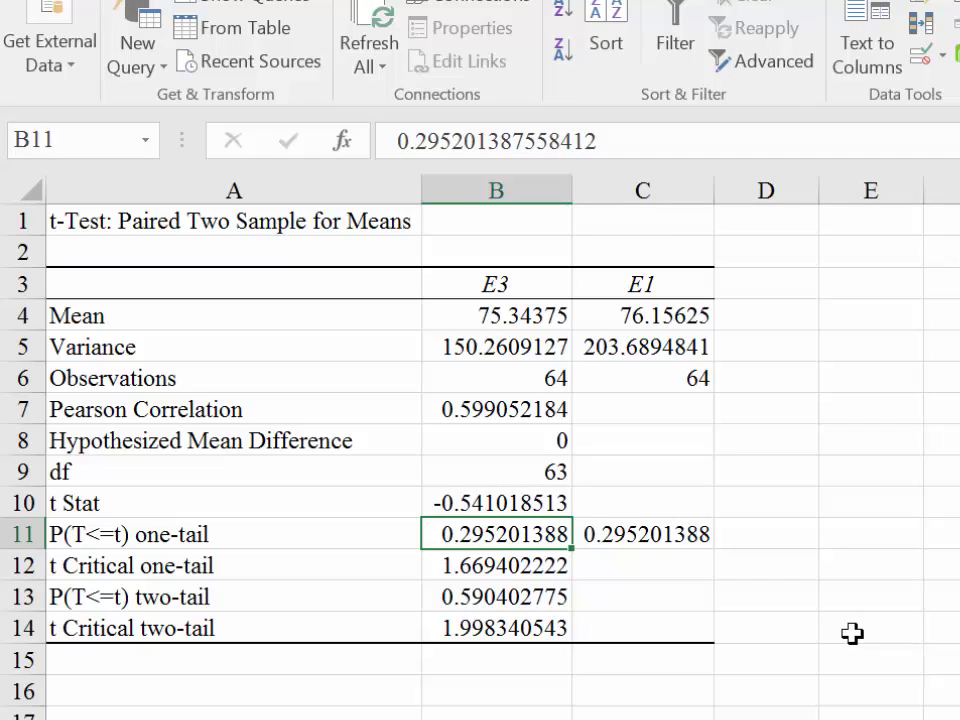
key("Down")
key("Right")
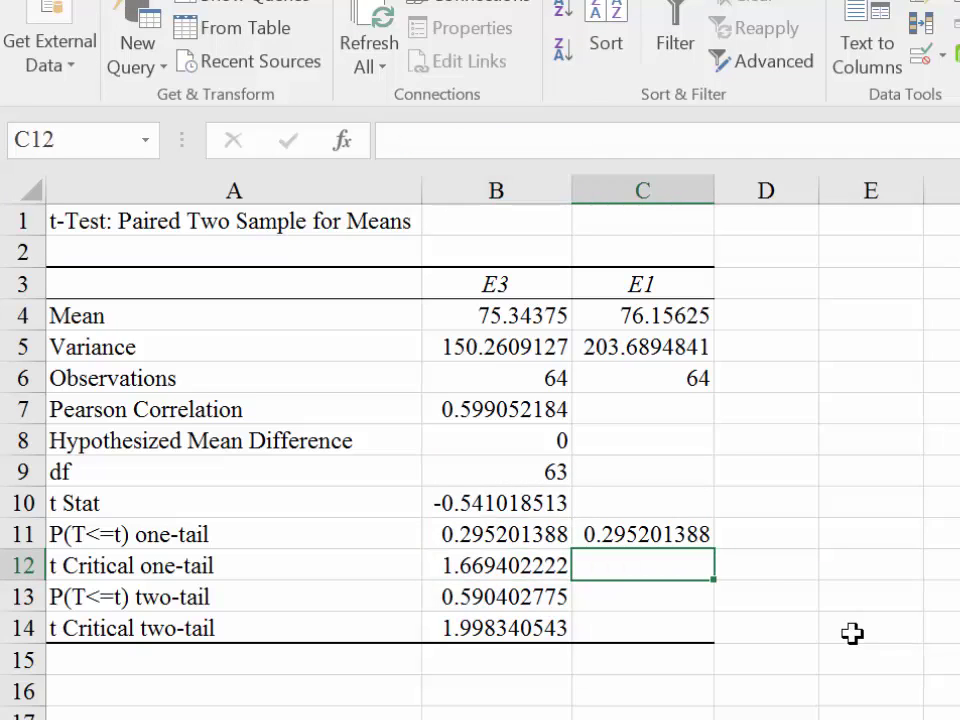
key("Left")
key("Up")
key("Up")
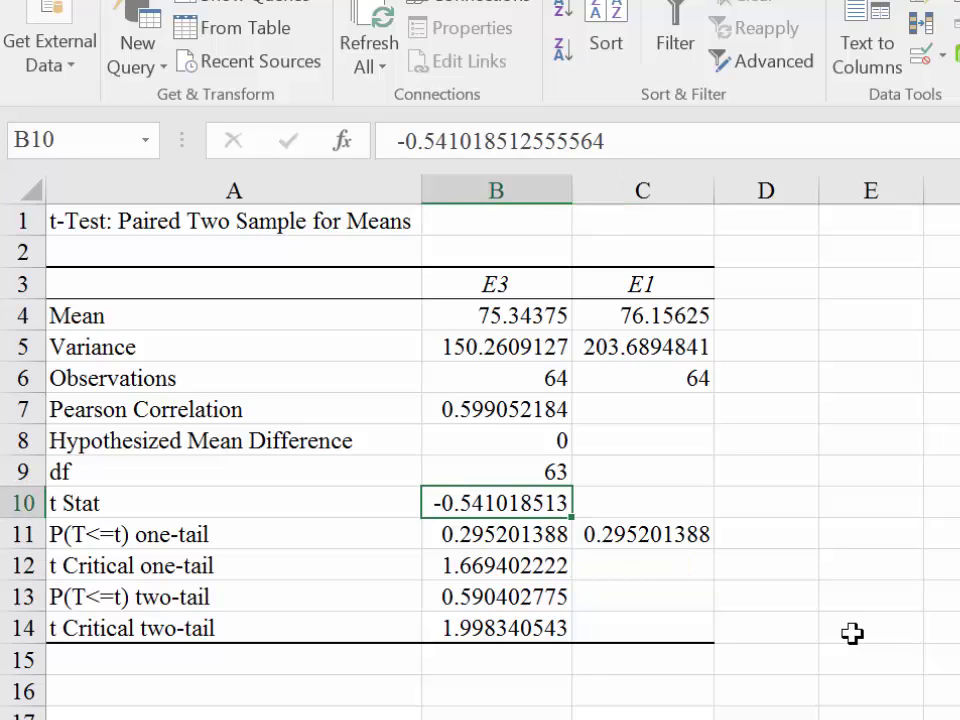
key("Down")
key("Up")
key("Down")
Examine the one-tail critical value against the t Stat and the two-tail critical value in B14
key("Down")
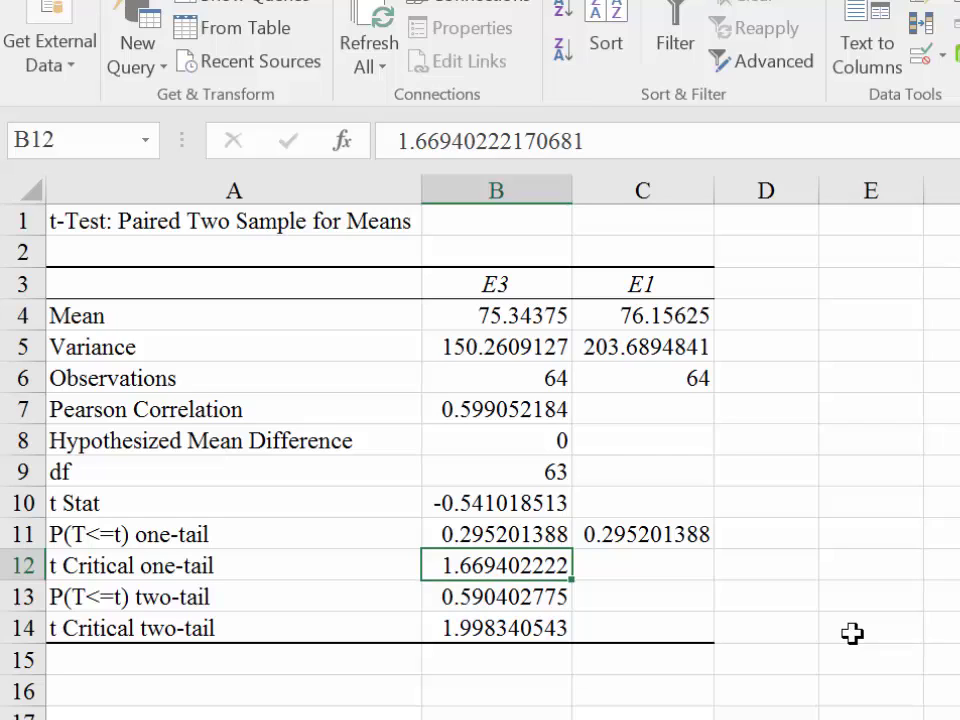
key("Left")
key("Right")
key("Up")
key("Up")
key("Down")
key("Down")
left_click(505, 626, "ctrl")
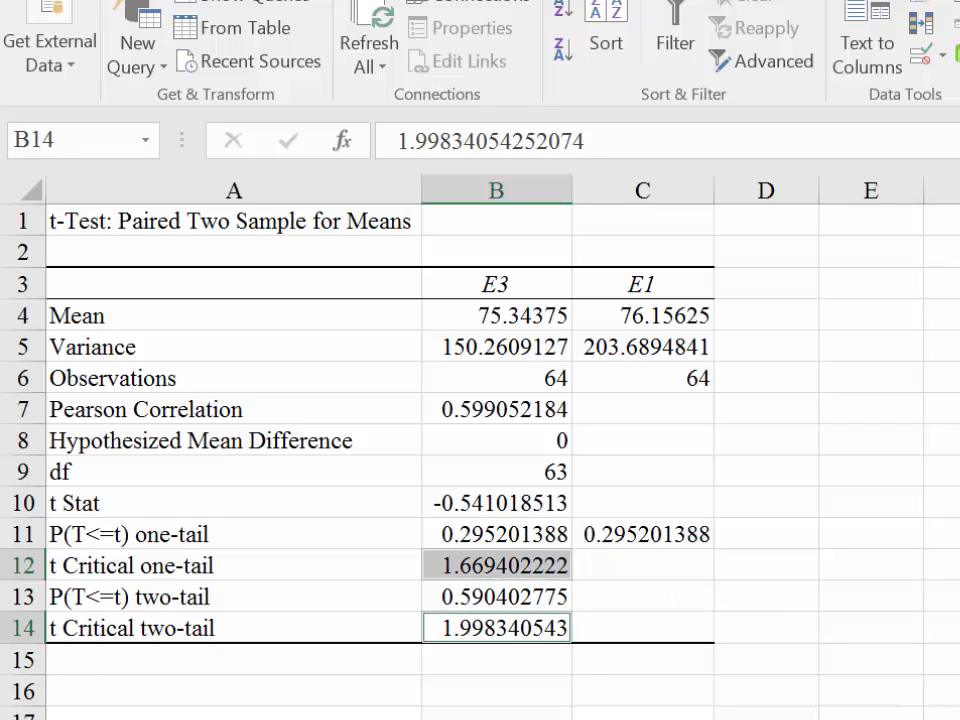
left_click(615, 572)
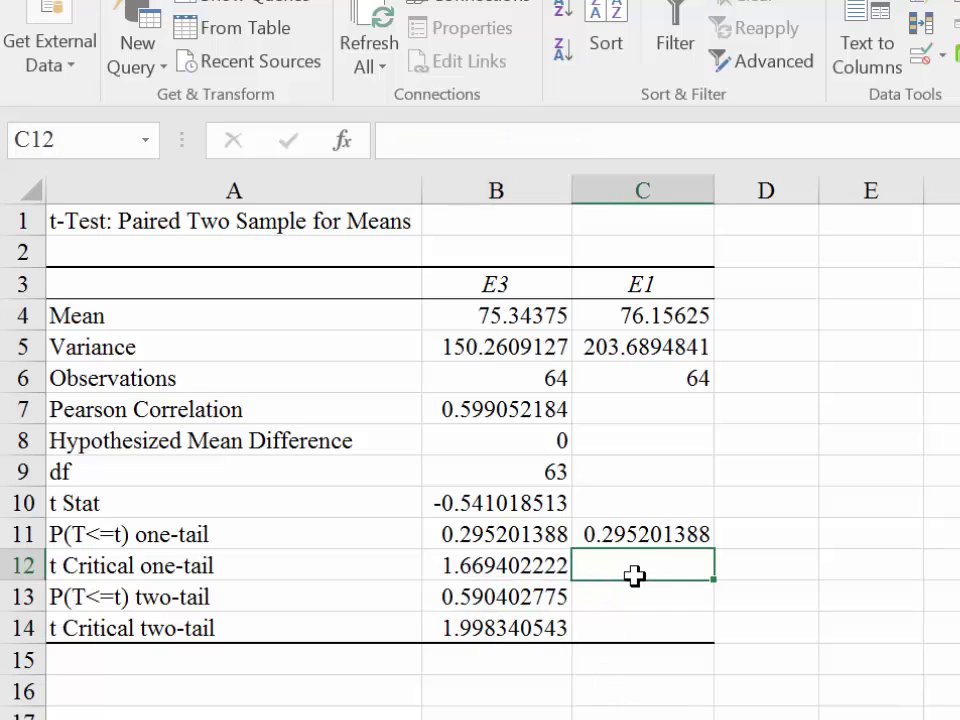
Enter the negative one-tail critical value in C12 with the formula =-1*B12
left_click(478, 503)
left_click(681, 540)
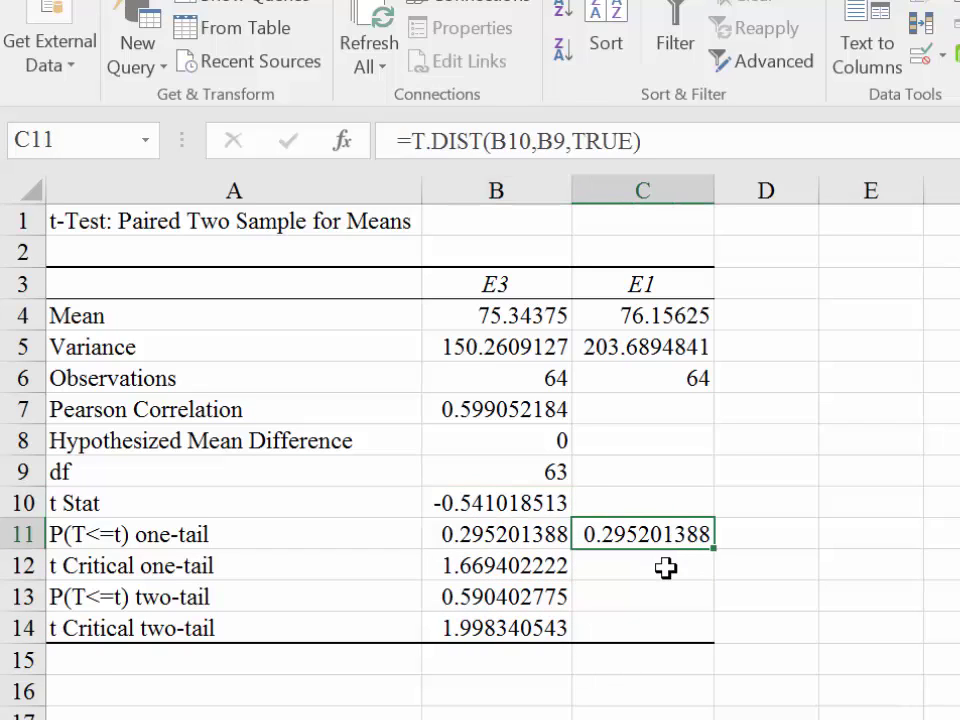
left_click(669, 574)
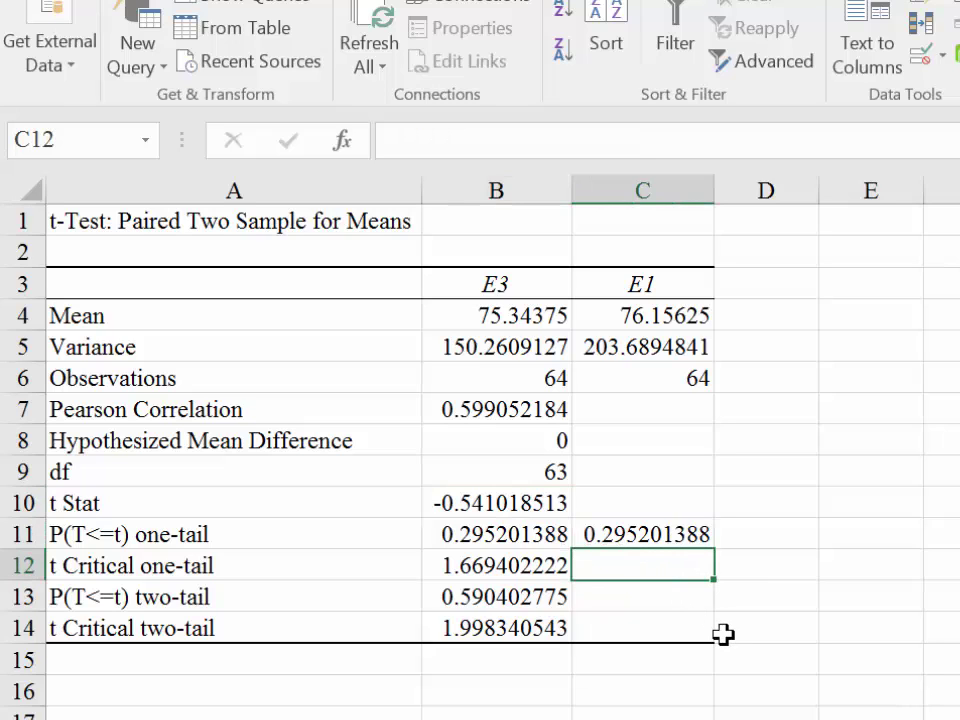
type("=-1*")
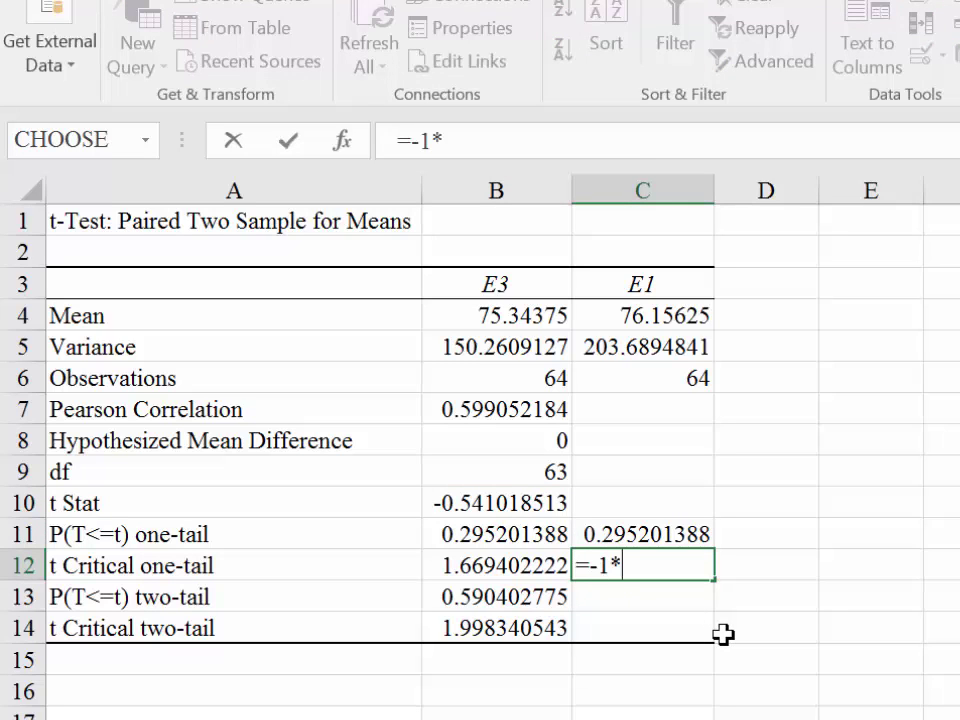
key("Left")
key("Return")
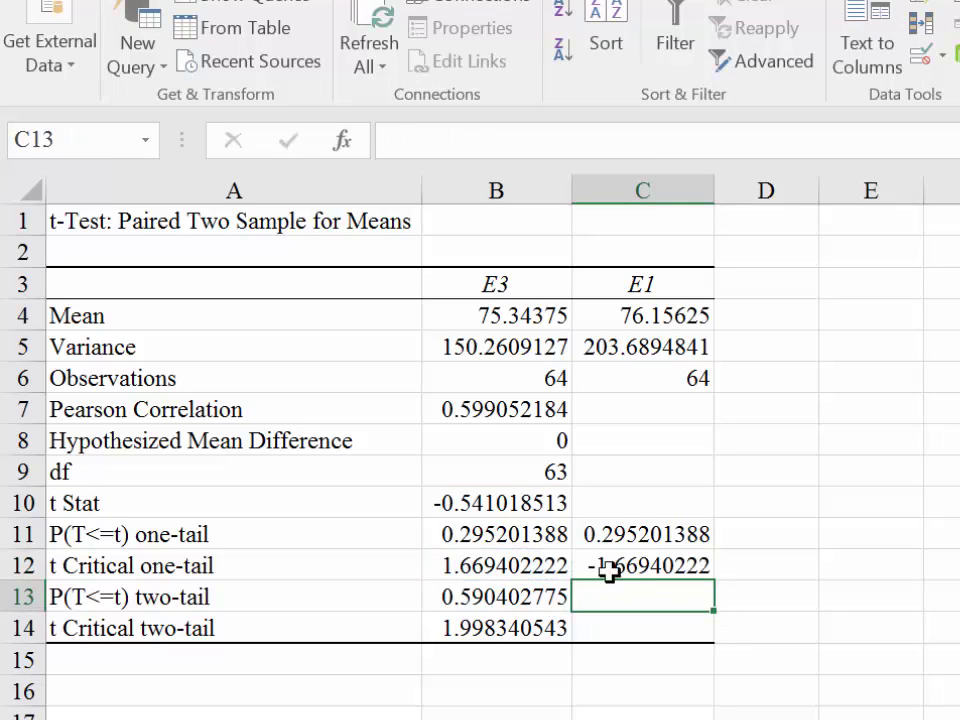
Compare the positive and negative one-tail critical values in B12 and C12 with the t Stat in B10
left_click(612, 567)
left_click(598, 603)
left_click(493, 570)
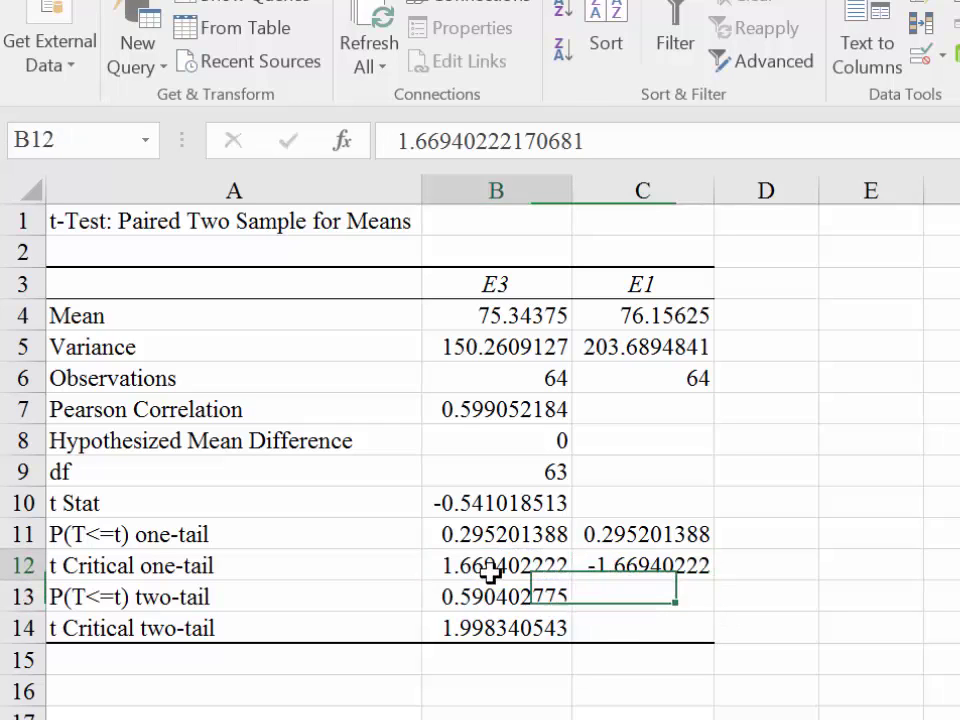
left_click(652, 566)
left_click(453, 503)
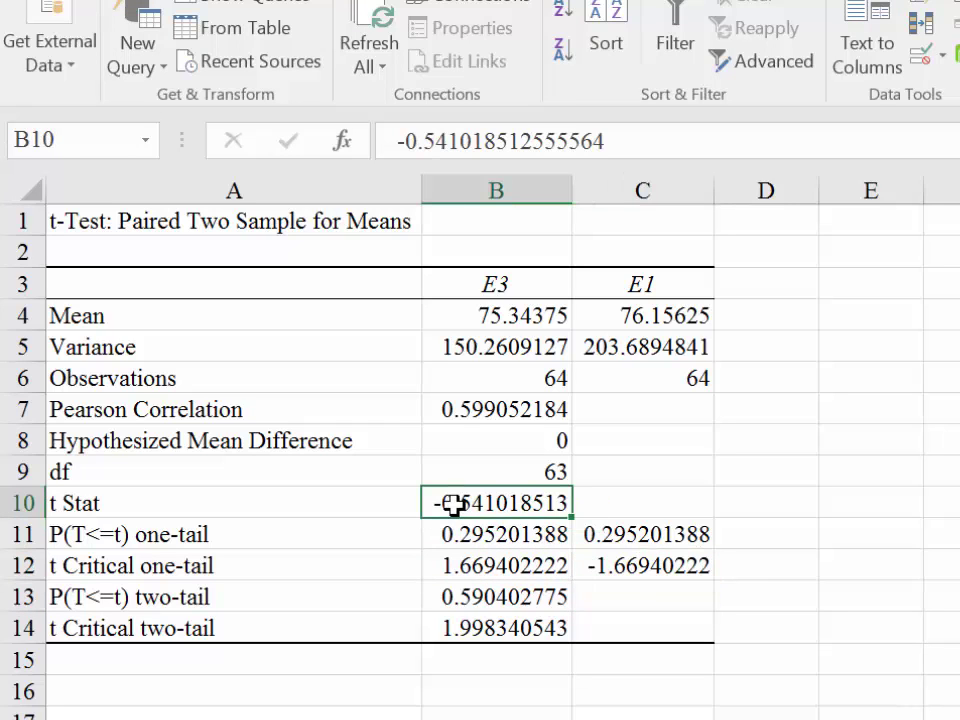
left_click(626, 570)
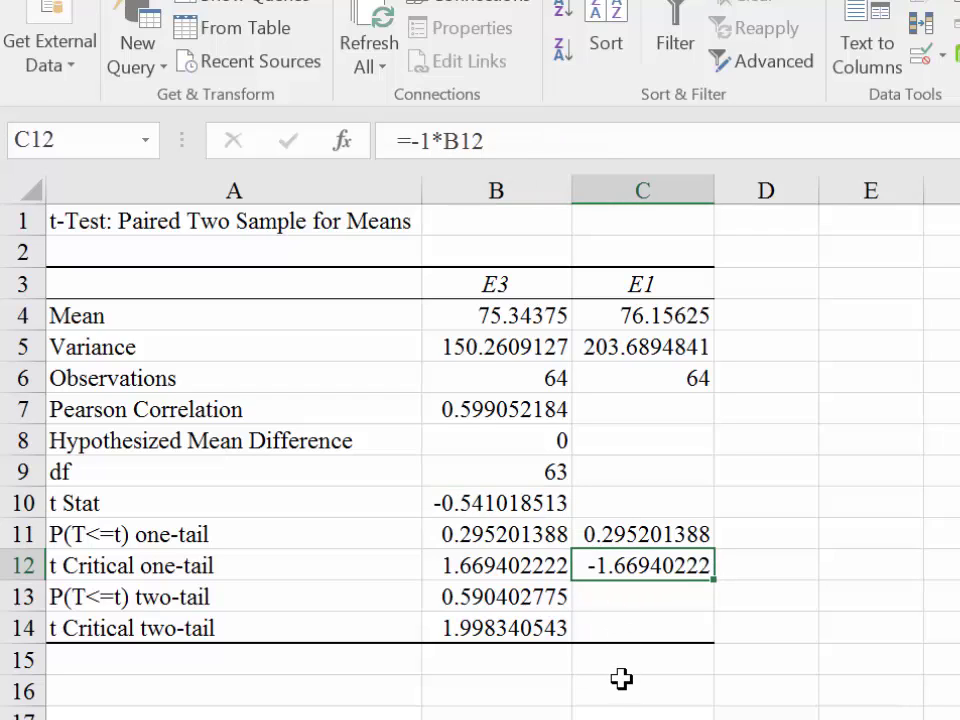
left_click(615, 605)
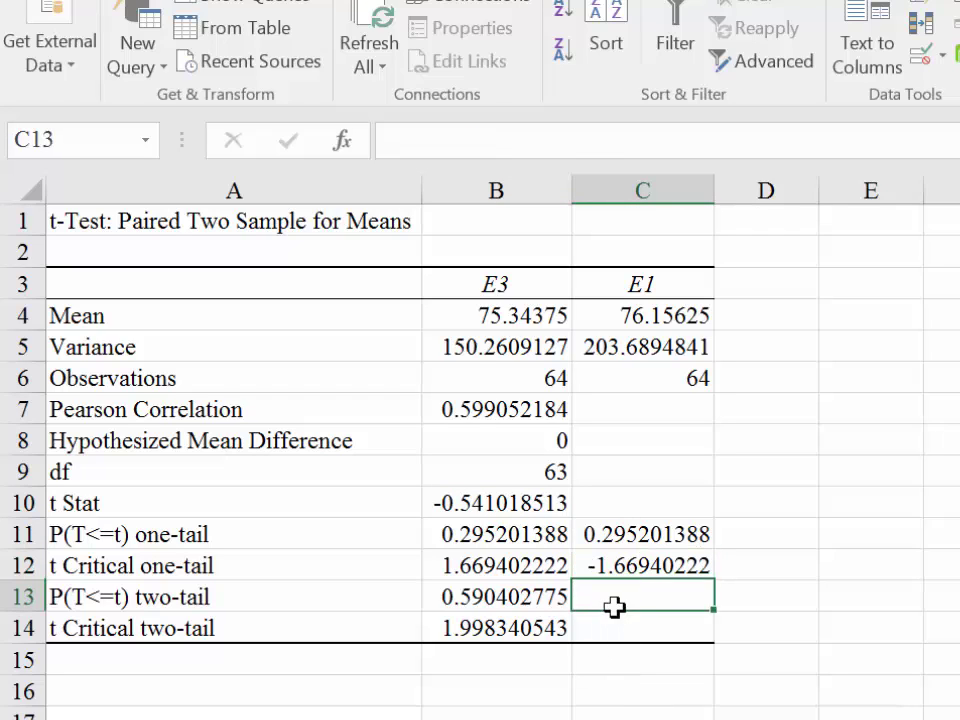
left_click_drag(497, 560, 638, 568)
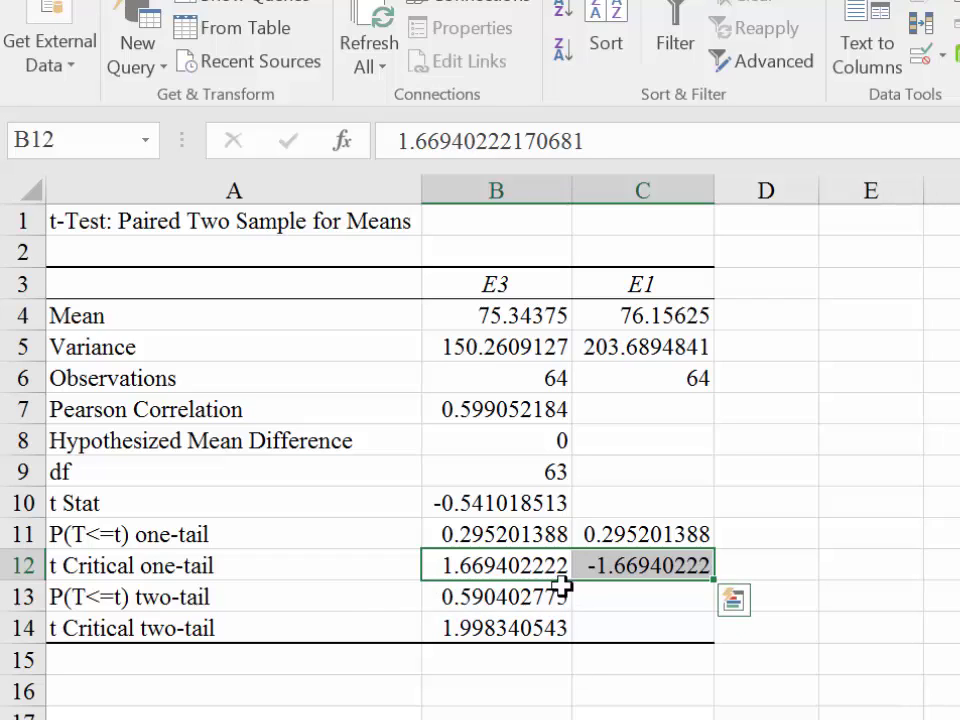
Compute the two-tail p-value in C13 by doubling the one-tail p-value with =C11*2
left_click(561, 596)
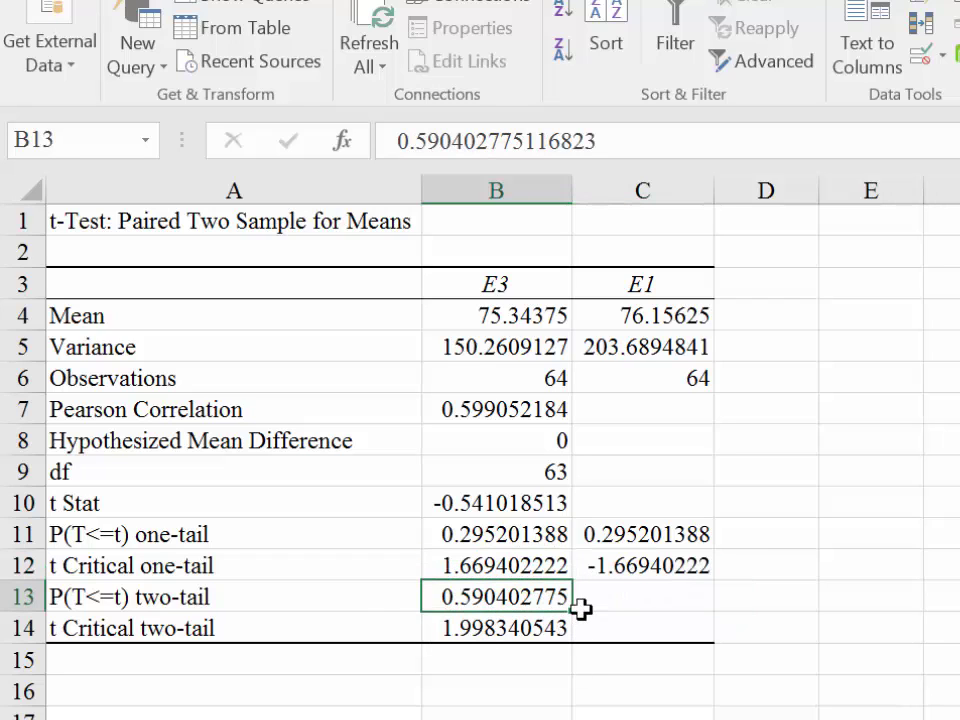
left_click(584, 596)
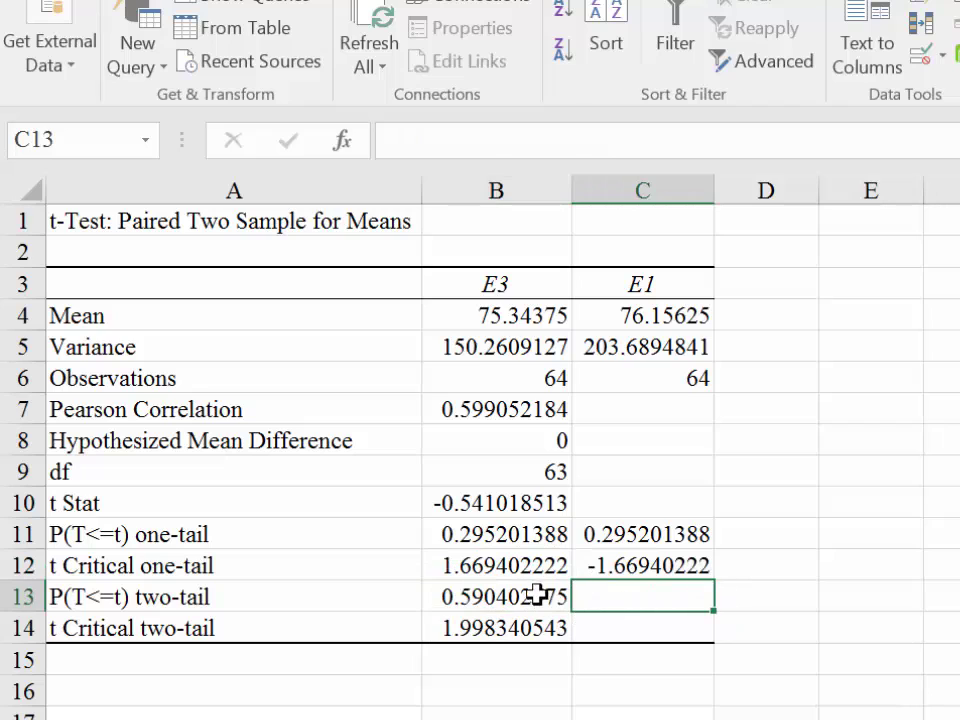
left_click(536, 597)
left_click(611, 599)
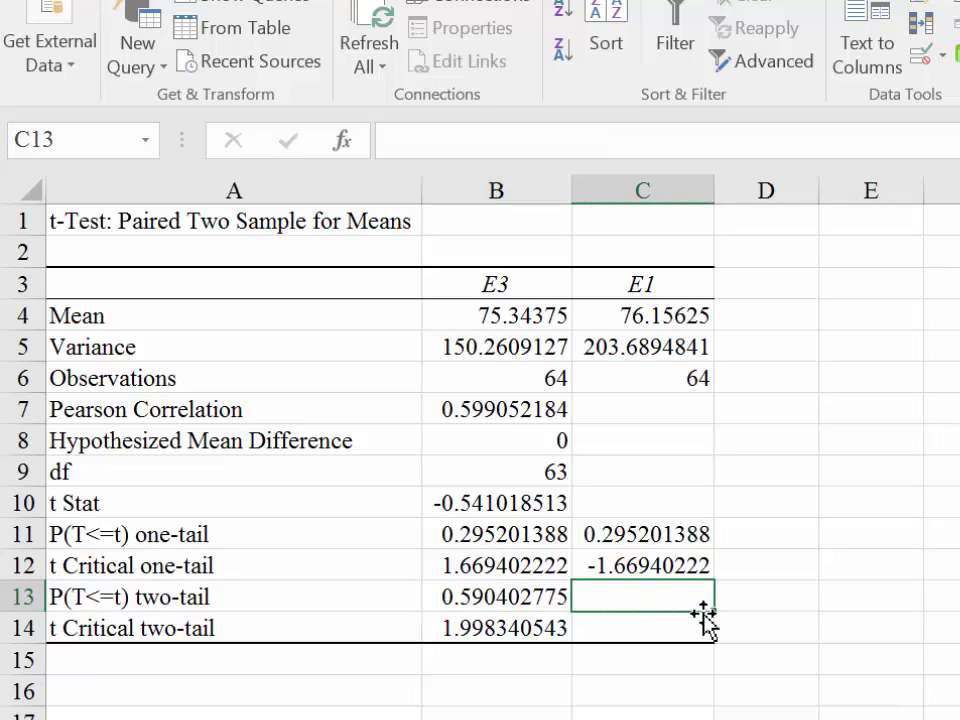
left_click(469, 500)
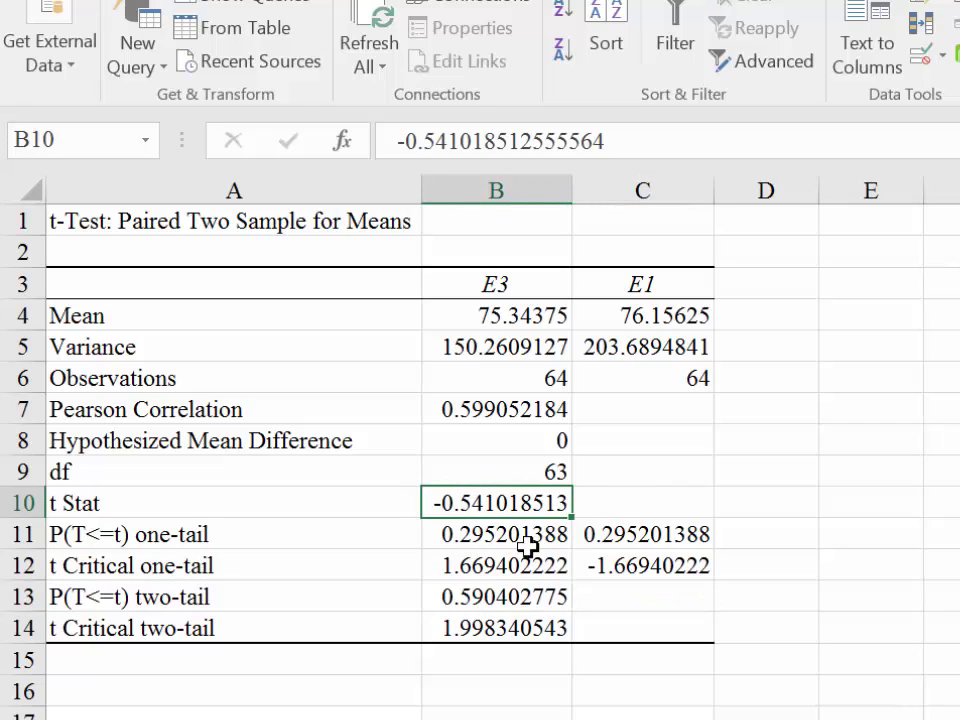
left_click(611, 600)
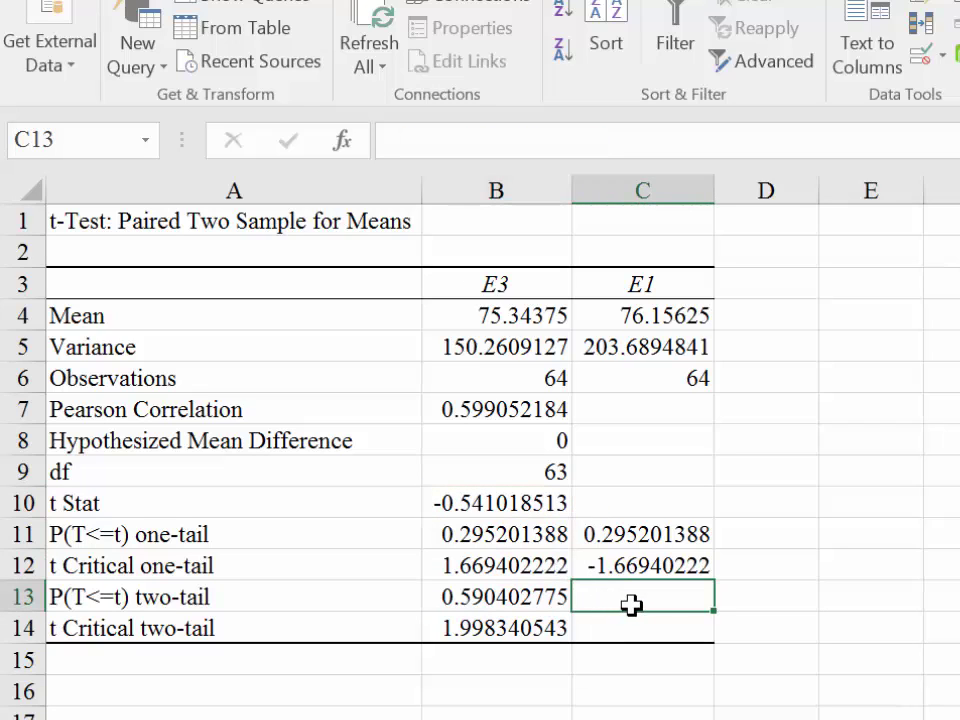
type("=")
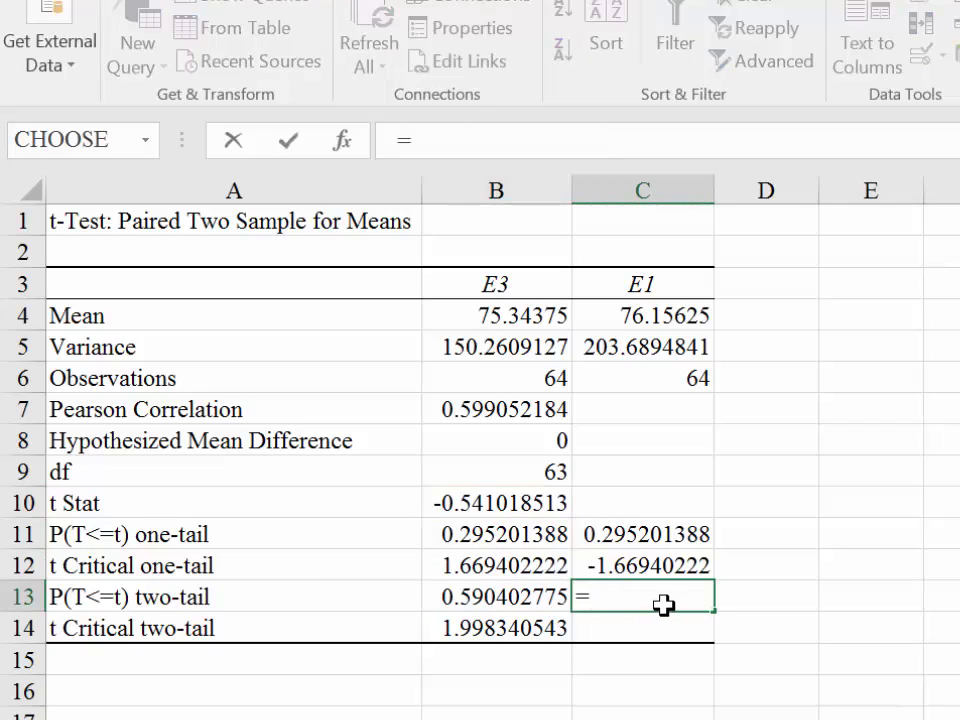
key("Up")
key("Up")
type("*2")
key("Return")
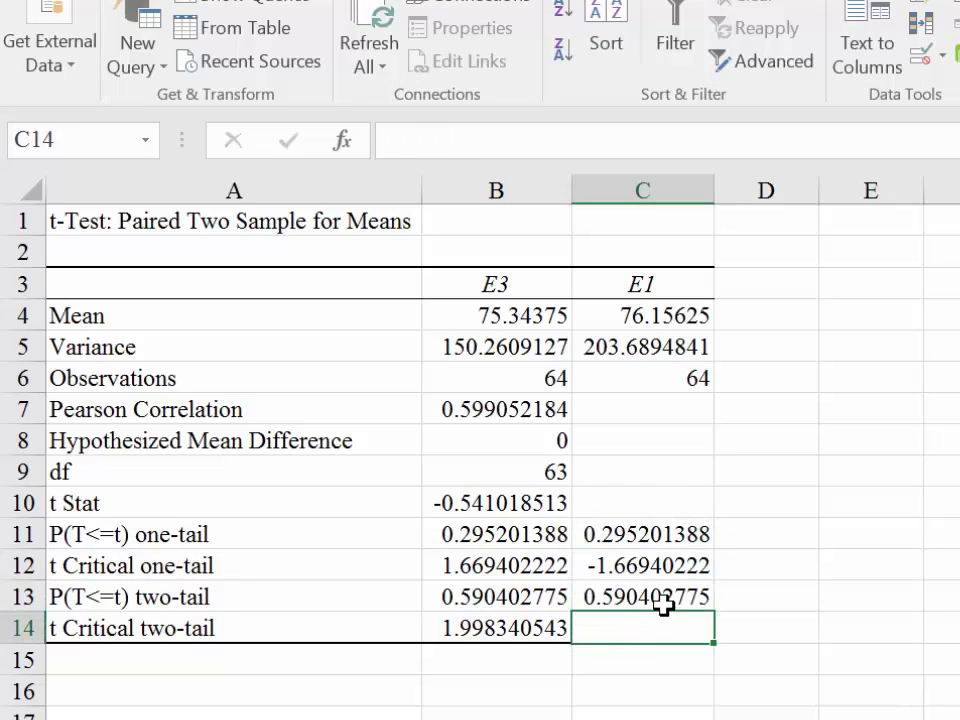
Move the two-tail critical value from B14 to C14 to free up B14
left_click(443, 632)
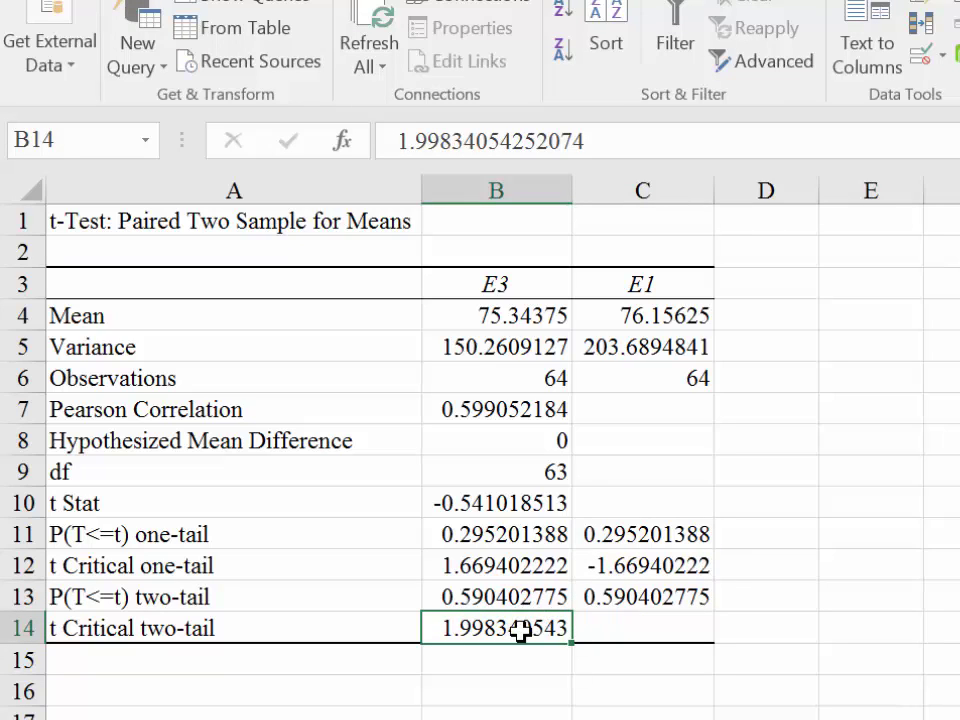
mouse_move(561, 630)
left_mouse_down()
mouse_move(619, 636)
mouse_move(571, 636)
left_mouse_up()
left_click(566, 634)
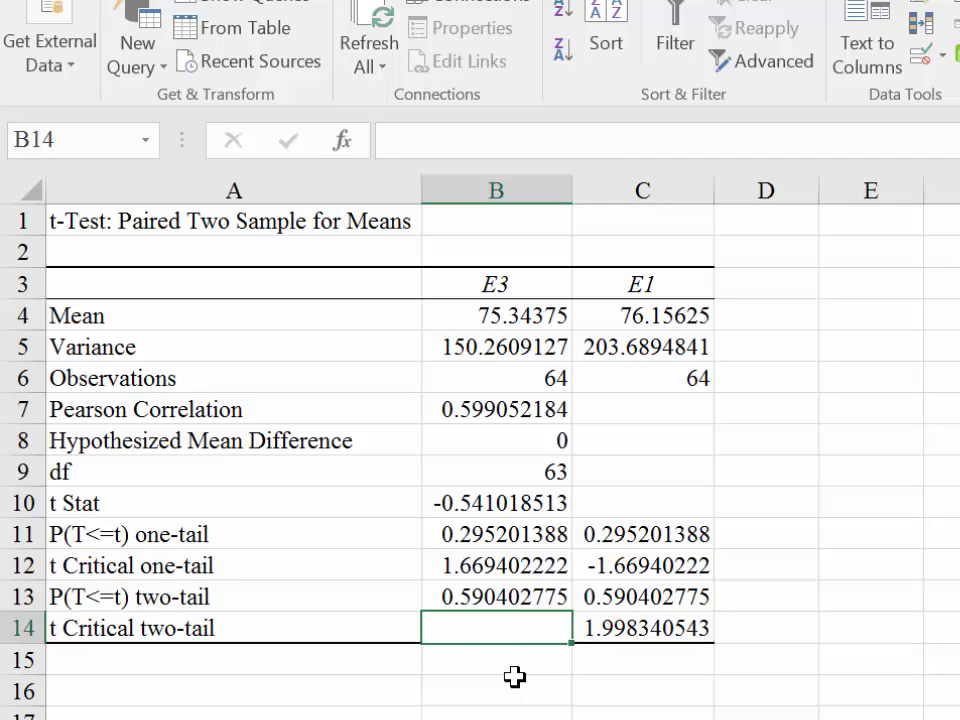
type("=")
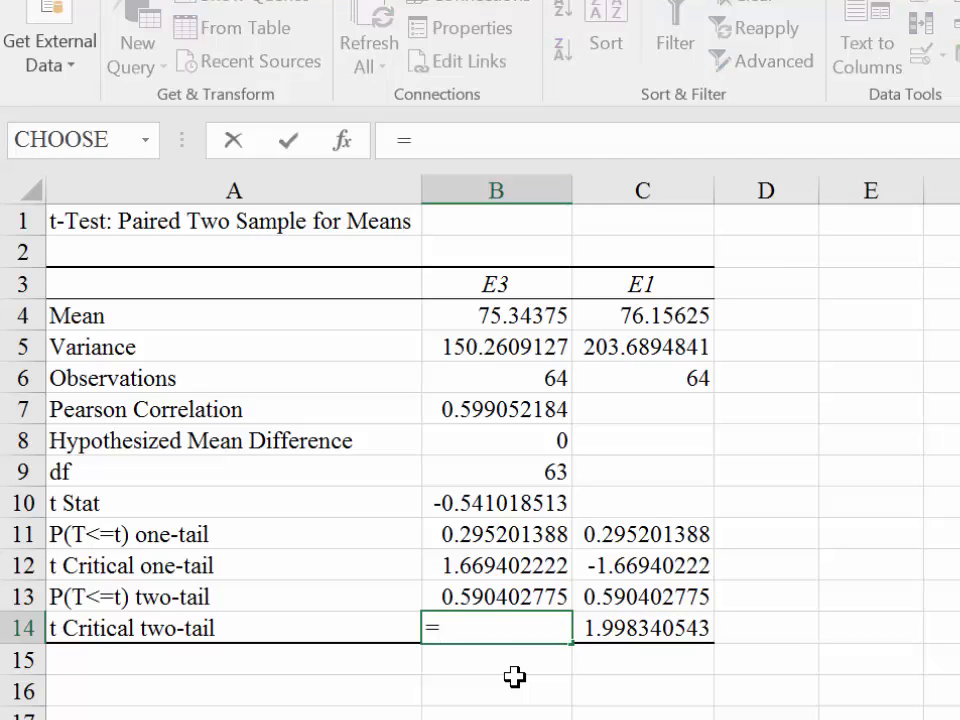
key("Right")
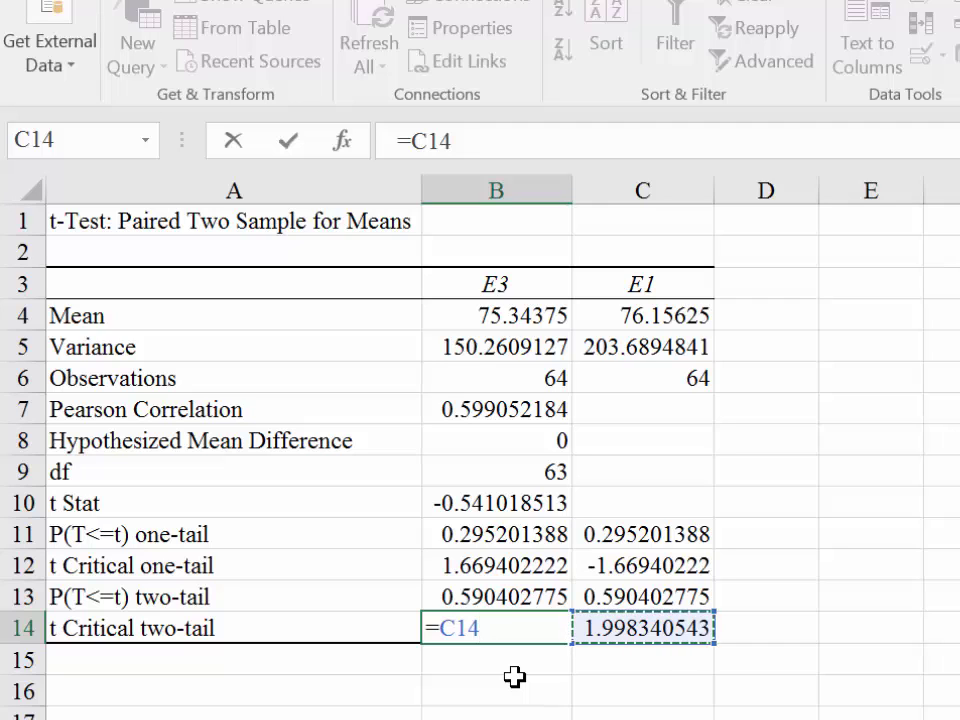
type("-1*")
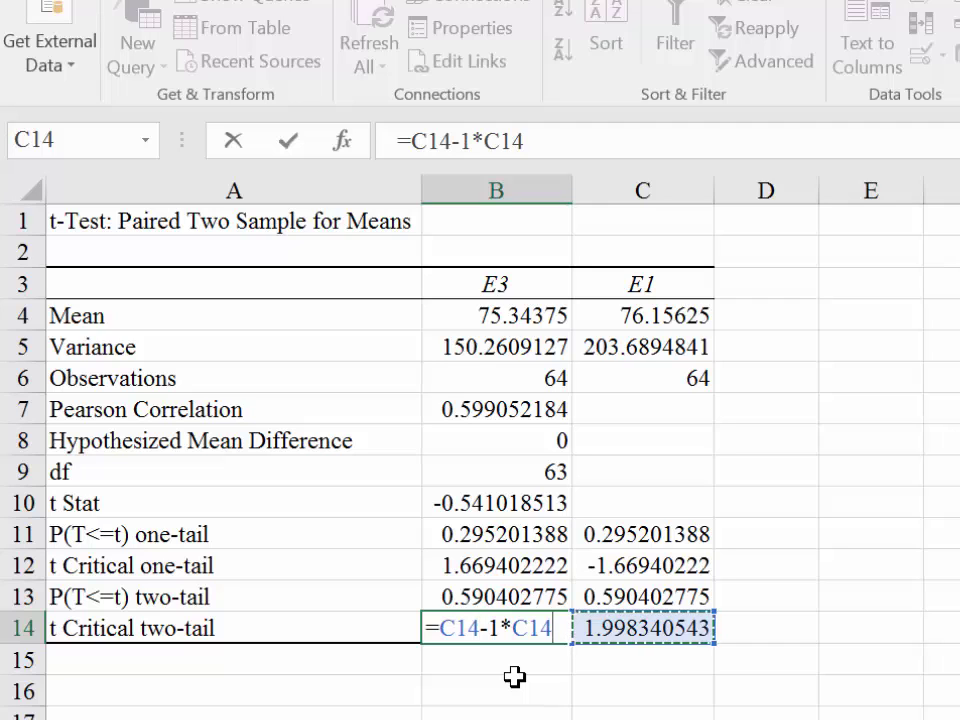
type("C14")
key("Return")
key("Up")
Enter the negative two-tail critical value in B14 with the formula =-1*C14
type("=")
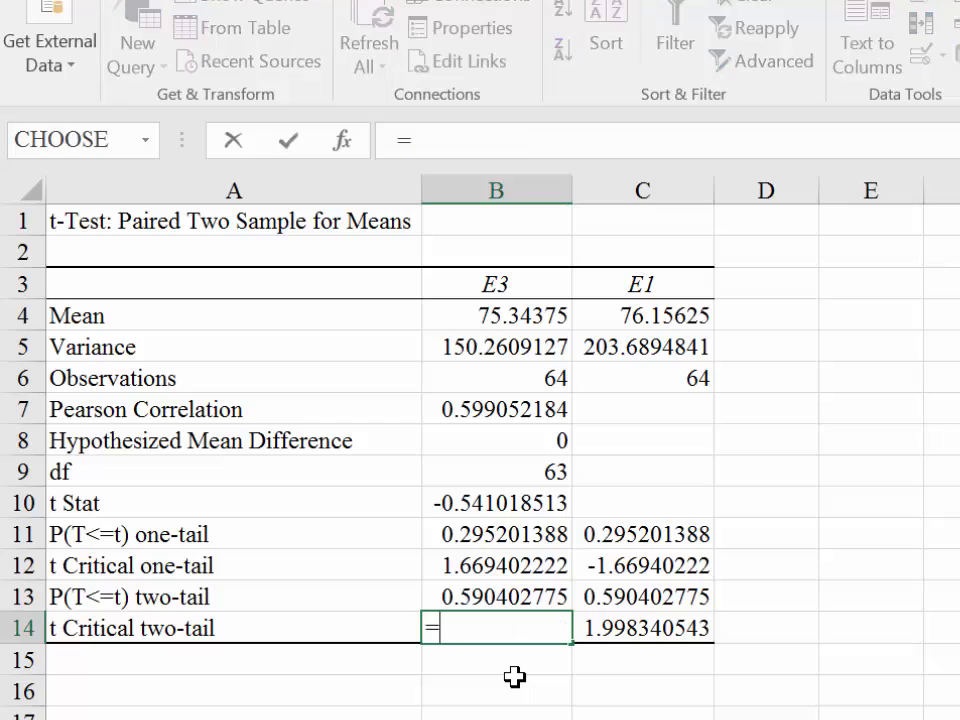
type("-1*C14")
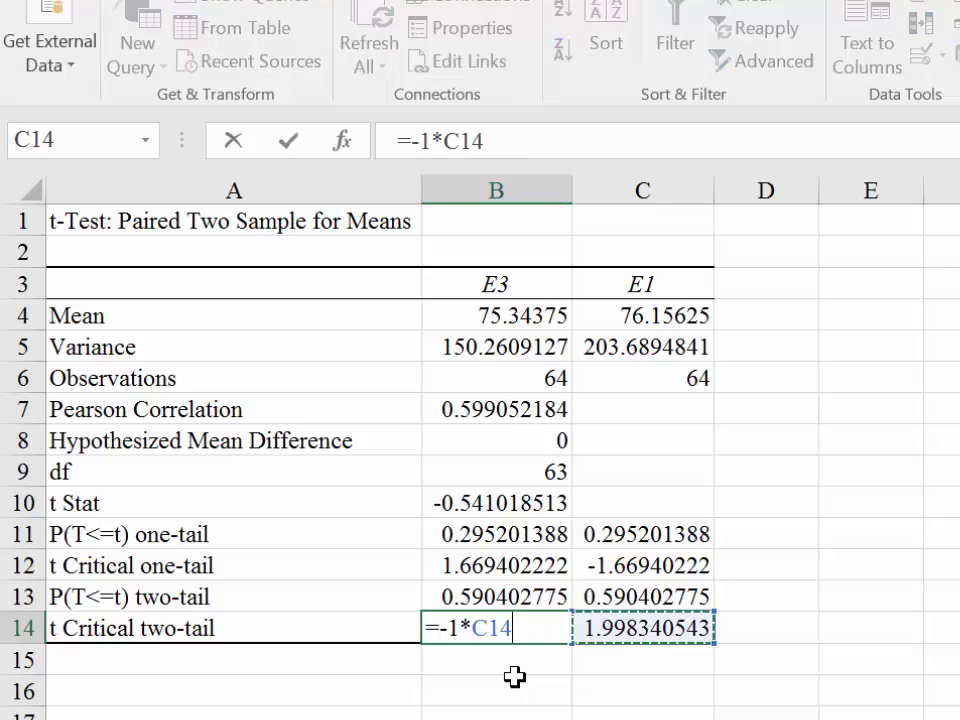
key("Return")
key("Down")
key("Right")
Compare the t Stat in B10 with the lower and upper two-tail critical values in B14 and C14
left_click(541, 657)
left_click(534, 634)
left_click(502, 520)
left_click(500, 628)
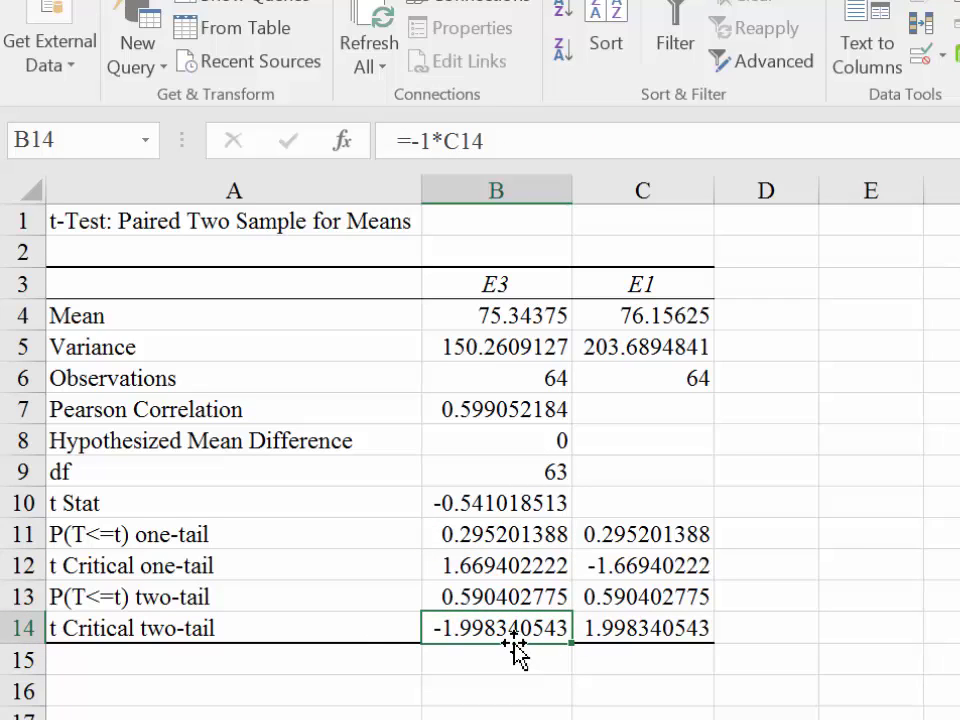
left_click(607, 630)
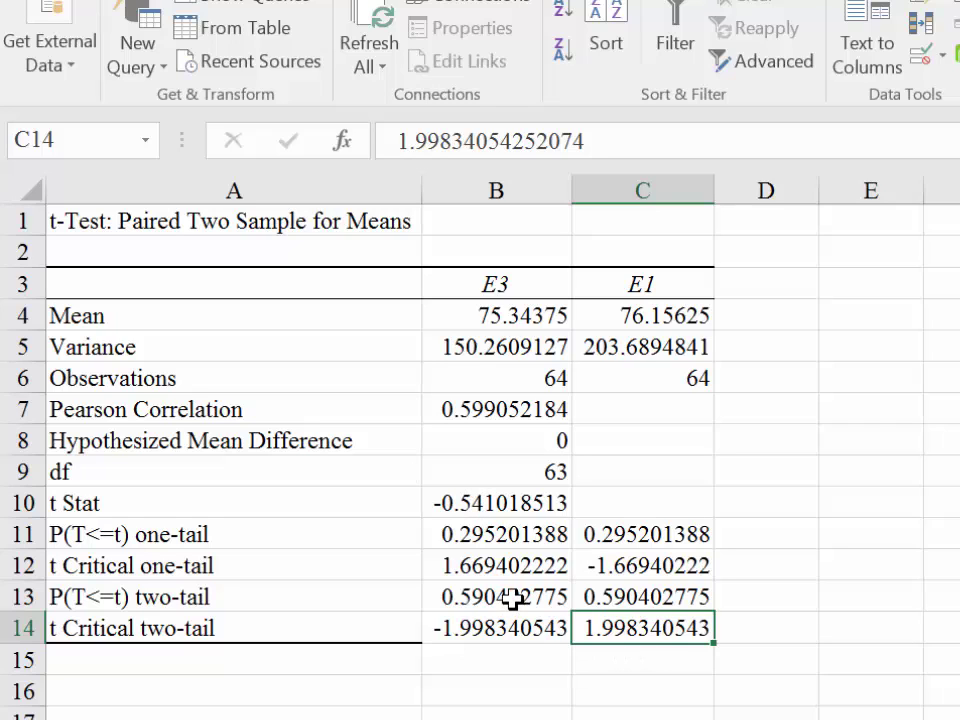
Undo the added formulas and the critical value move to restore the original t-test output, keeping its widened columns
key("ctrl+z")
key("ctrl+z")
key("ctrl+z")
key("ctrl+z")
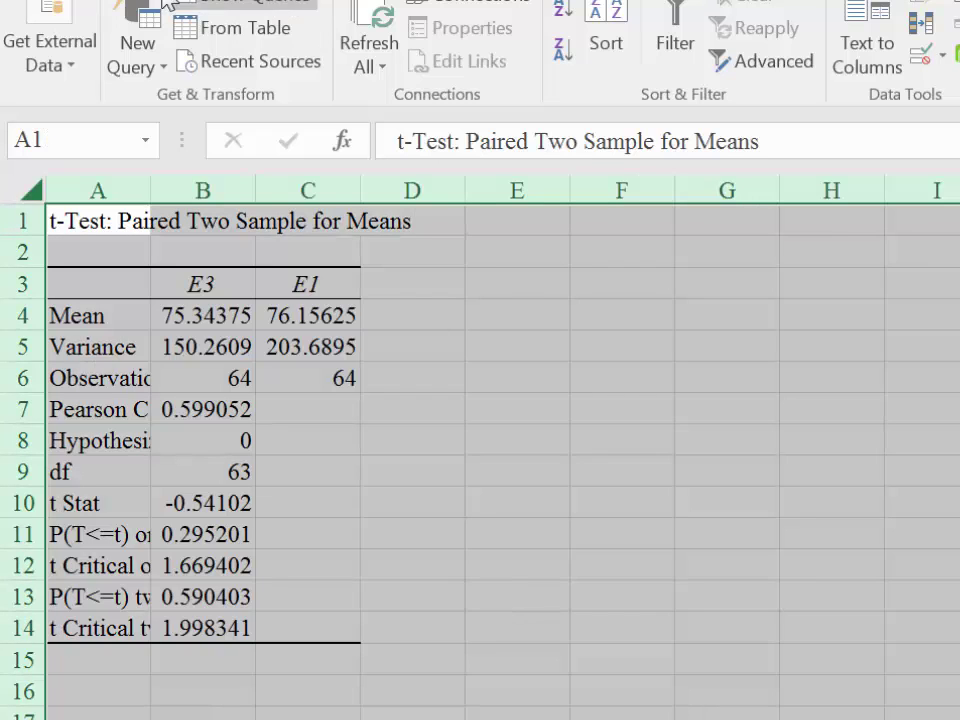
key("ctrl+y")
left_click_drag(200, 472, 514, 493)
left_click(740, 502)
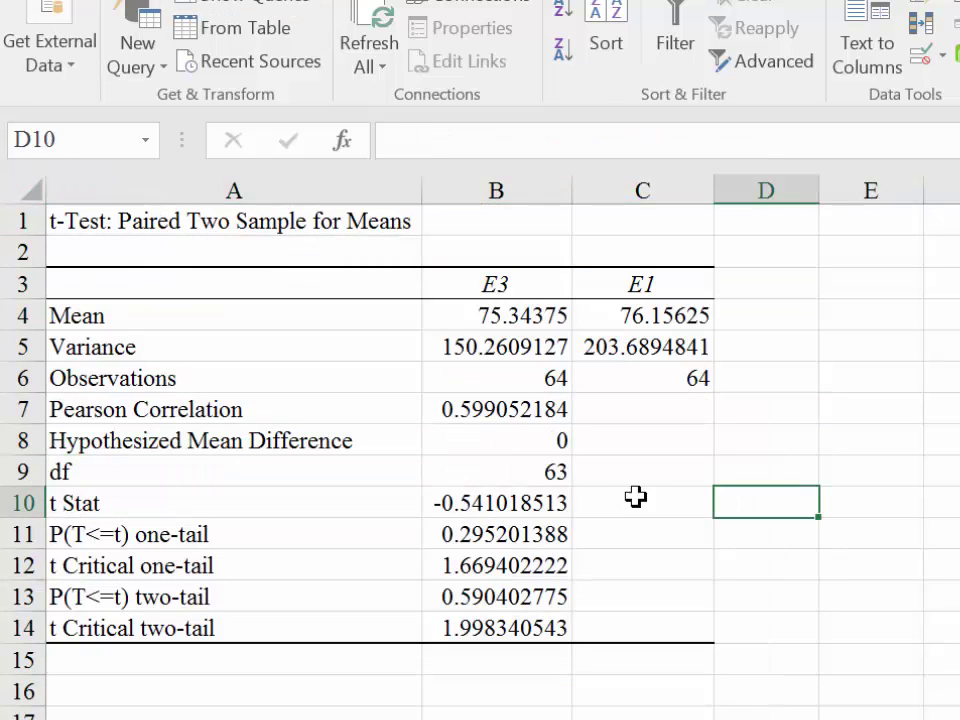
Review the summary rows from Mean to t Stat and compare the t Stat with the one-tail p-value in B11
left_click_drag(20, 315, 40, 497)
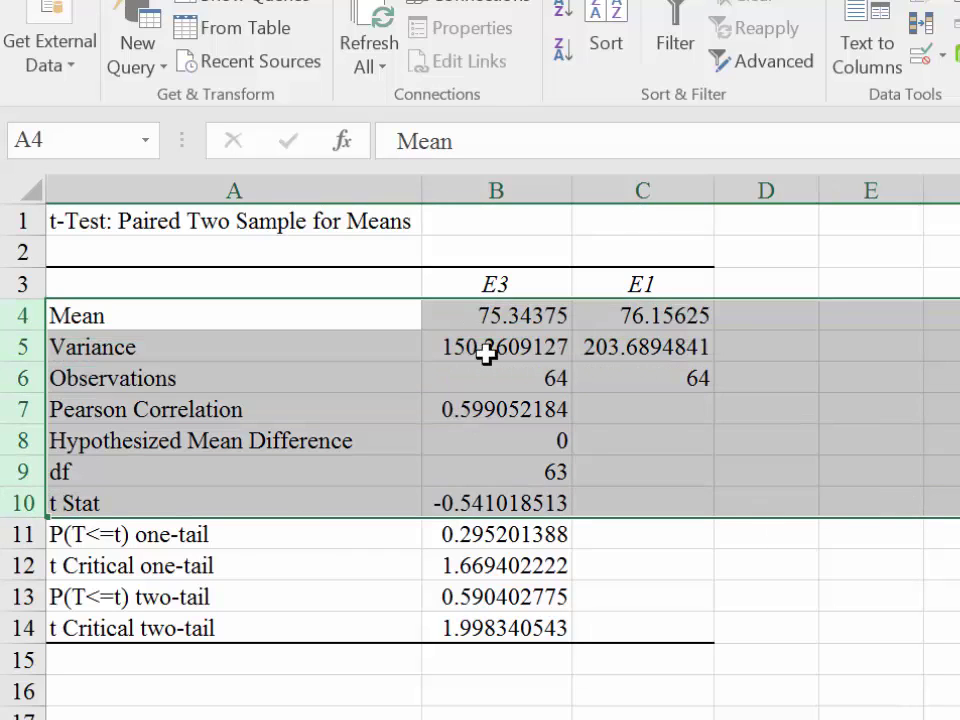
left_click(540, 530)
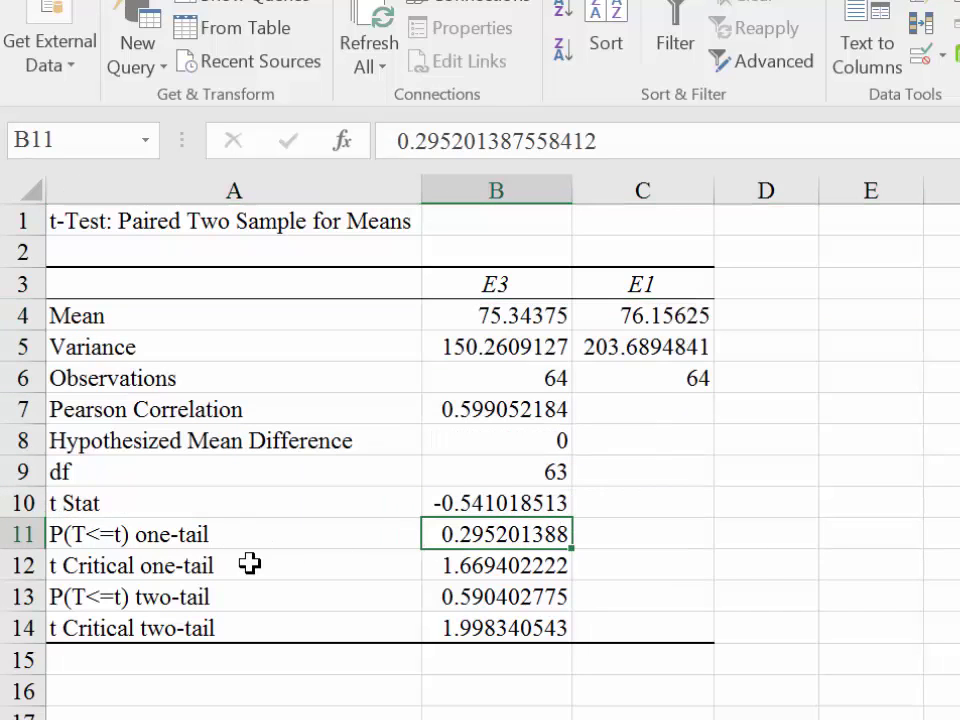
left_click(483, 504)
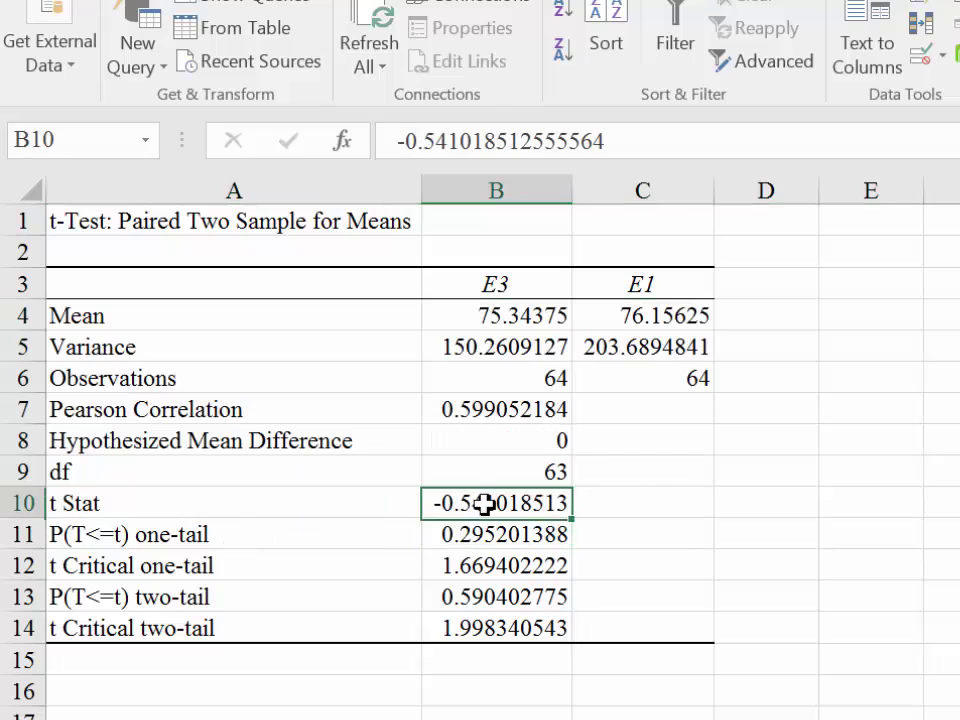
left_click(481, 537)
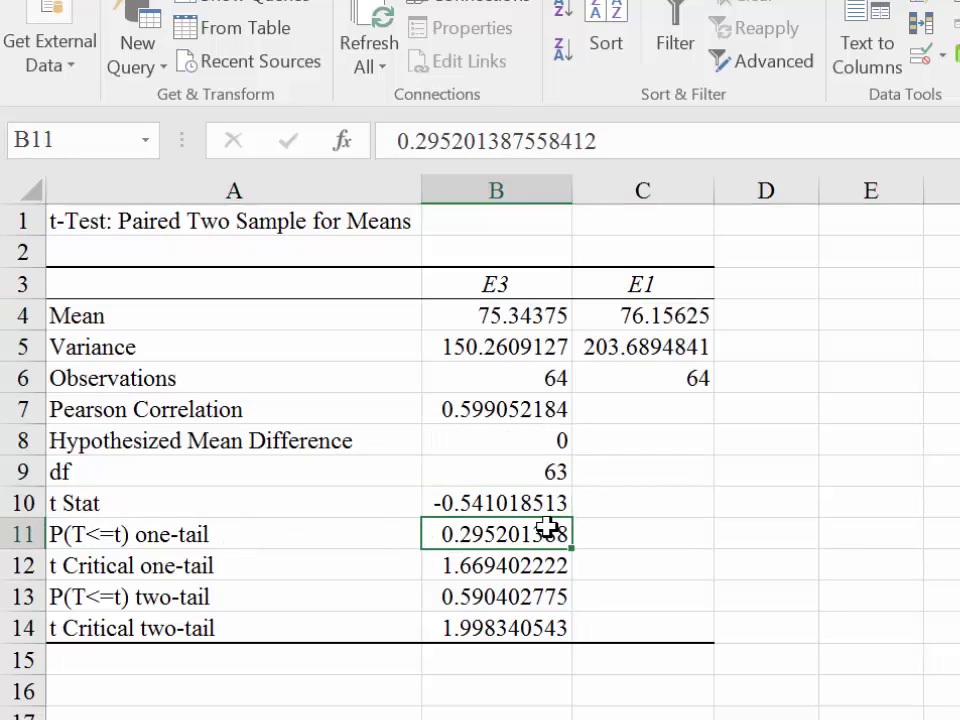
left_click(521, 501)
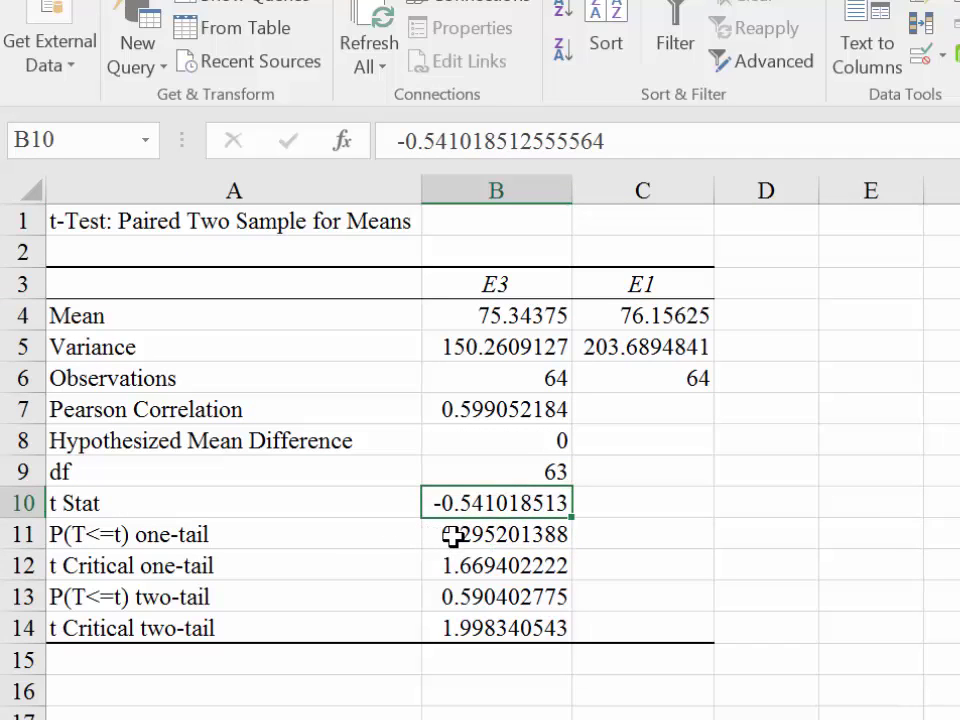
left_click(448, 537)
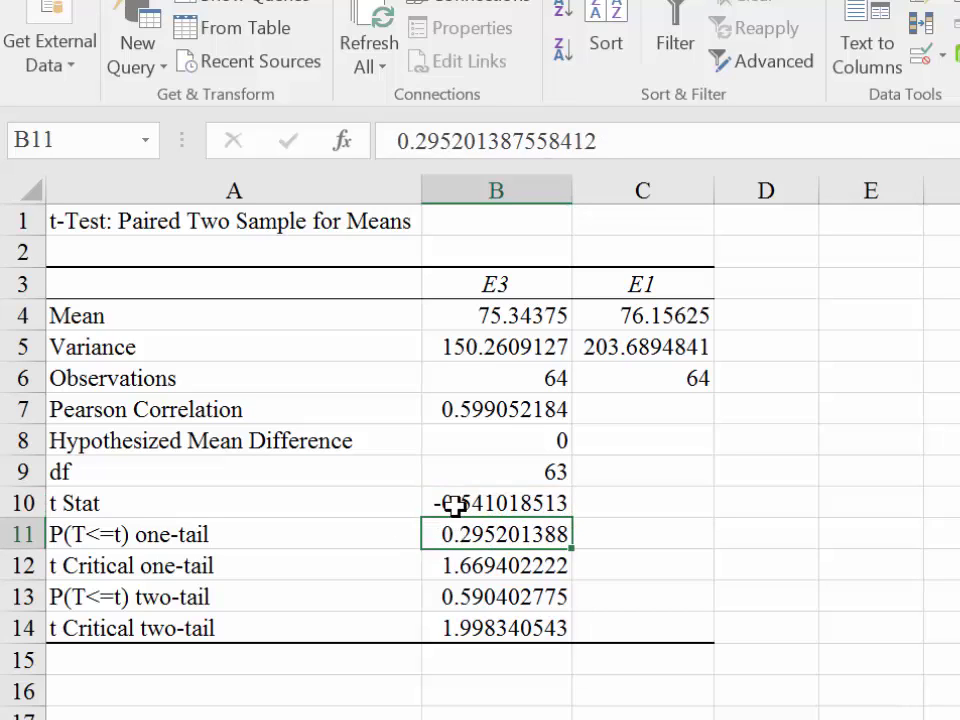
left_click(462, 507)
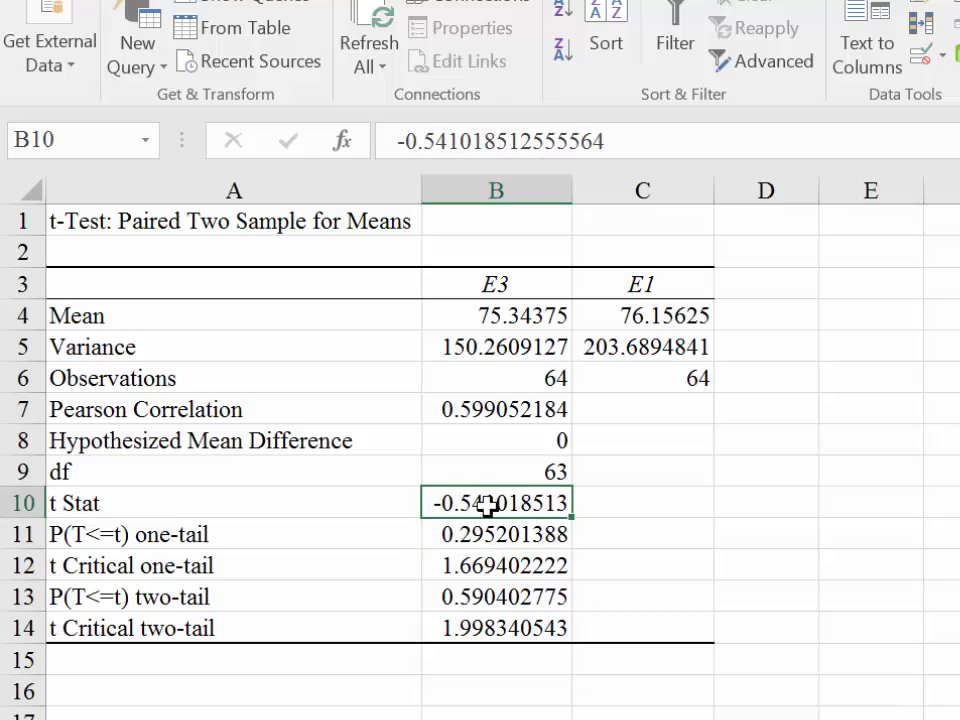
Examine the one-tail and two-tail critical values in B12 and B14 and the two-tail p-value in B13
left_click(467, 568)
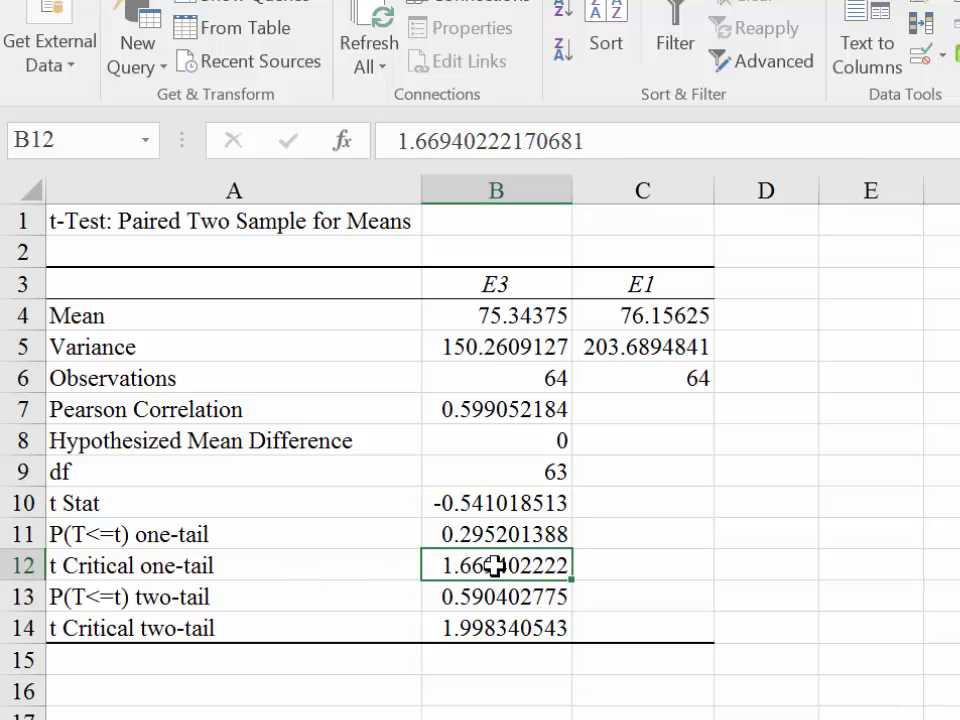
left_click(510, 632)
left_click(495, 570)
left_click(487, 628)
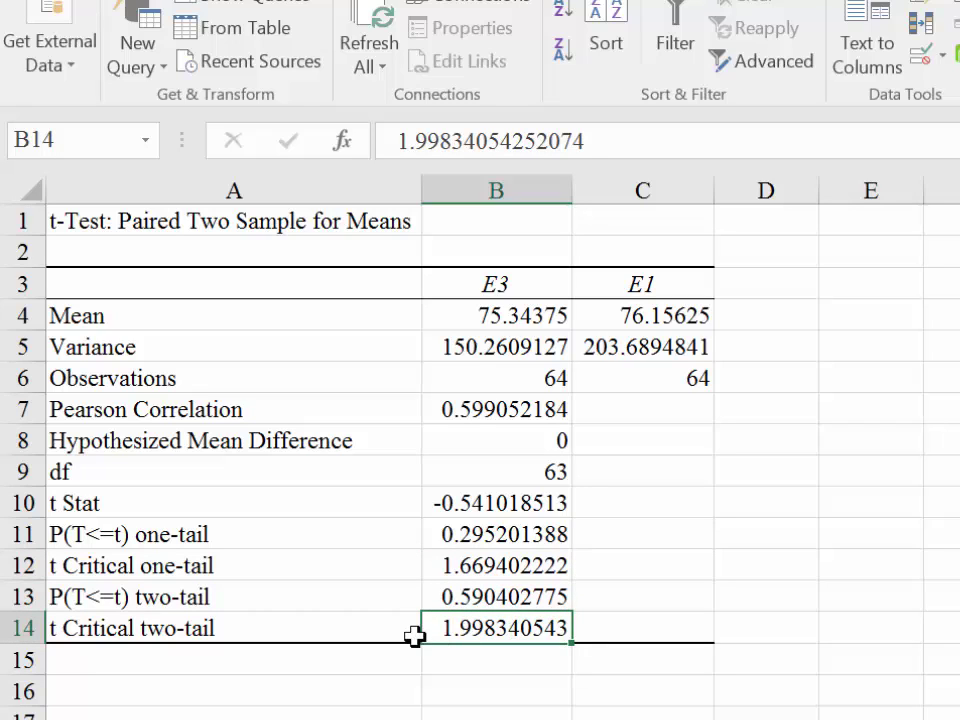
left_click(499, 604)
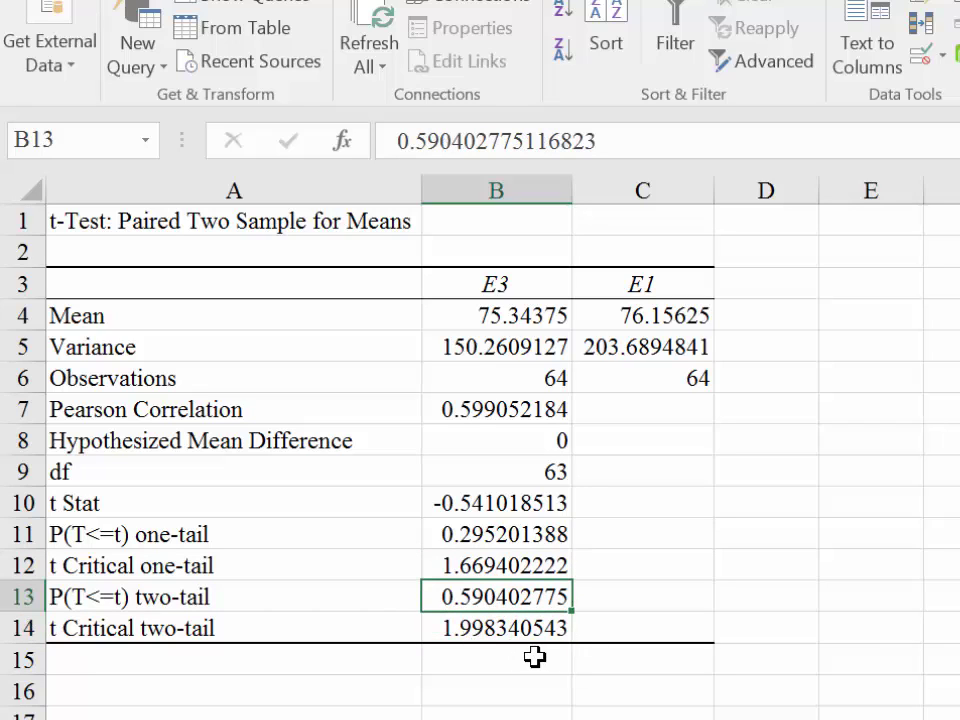
left_click(373, 694)
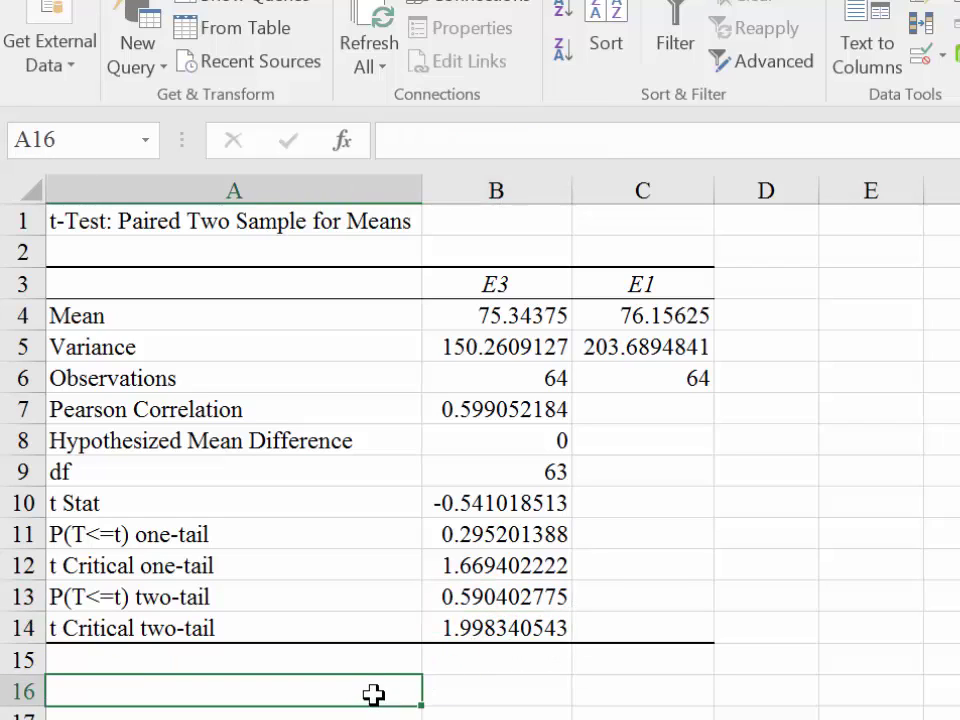